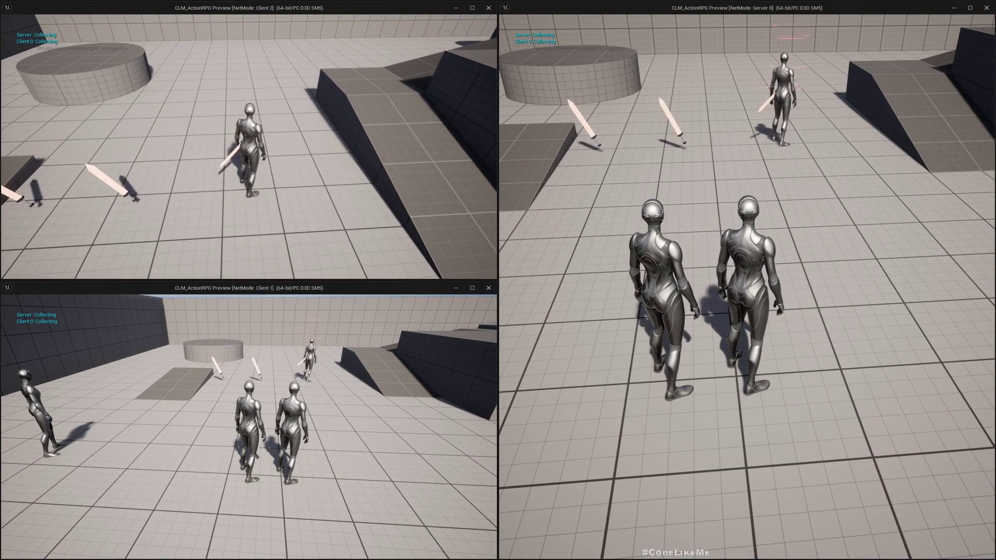
- Walk the Client 2 character around the sword pickups with WASD and ready its sword
key(s)
key(a)
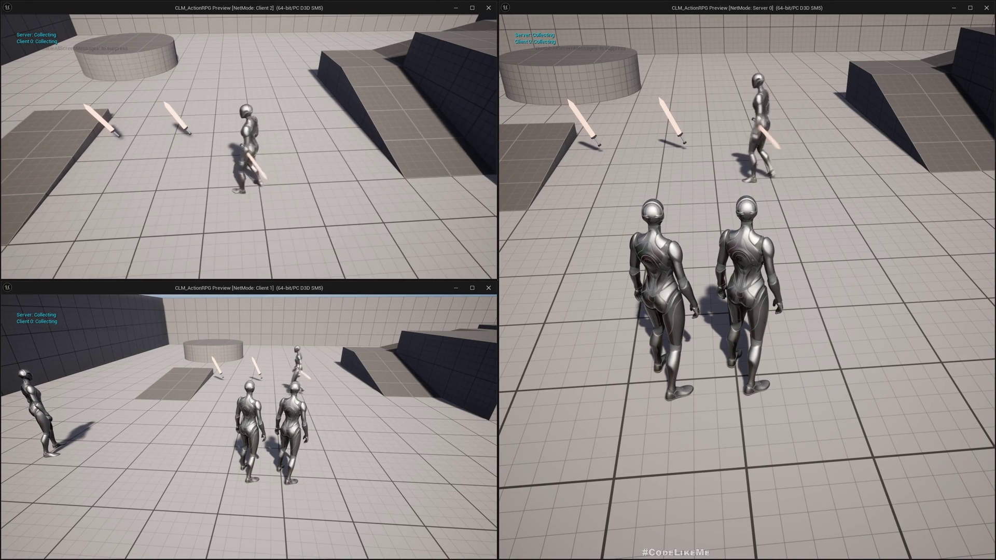
key(d)
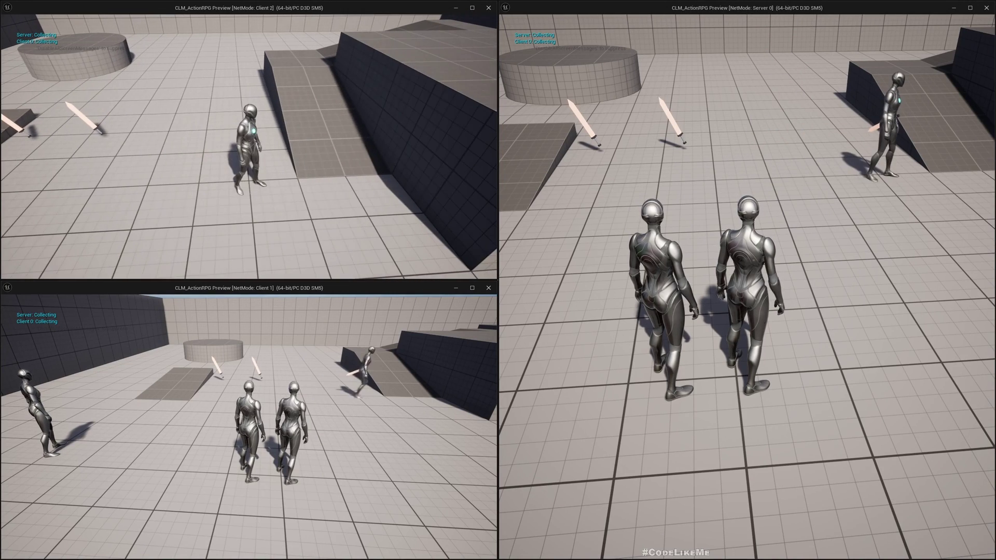
key(e)
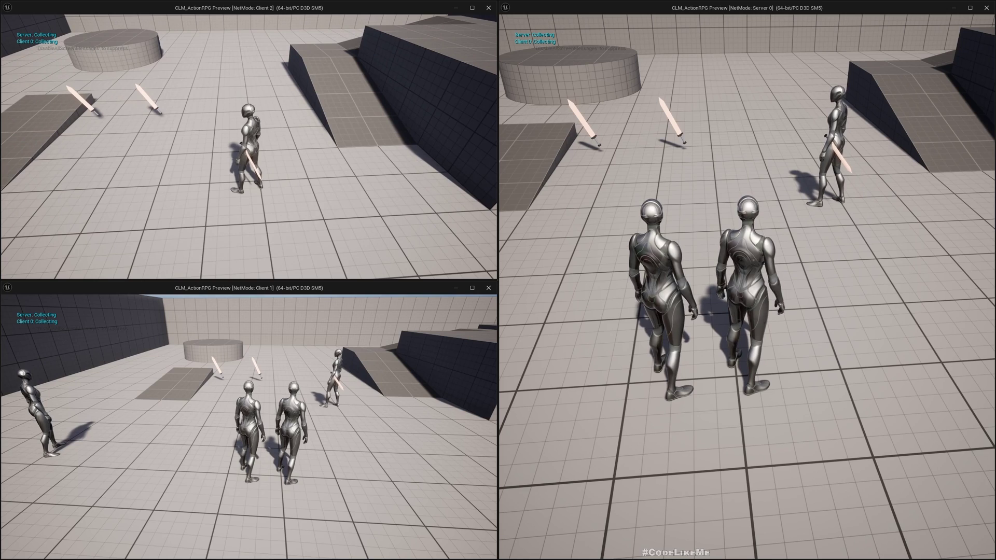
key(a)
key(d)
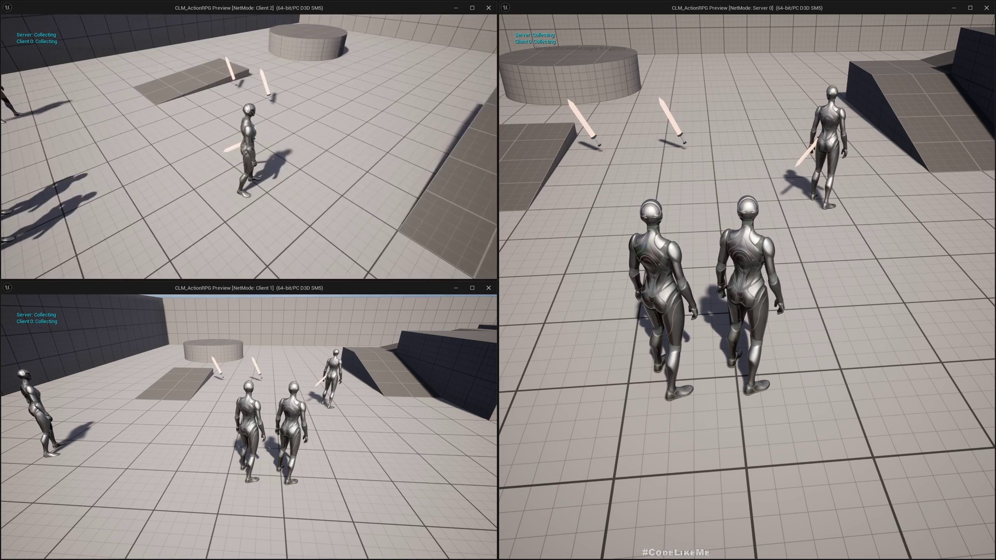
key(w)
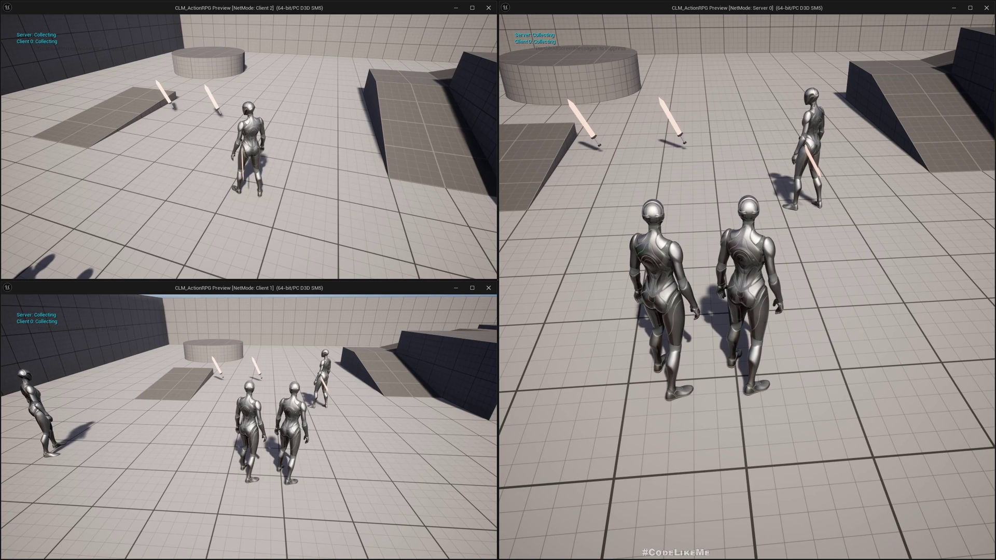
- Swing Client 2's sword twice, then walk it over a sword pickup
click(249, 148)
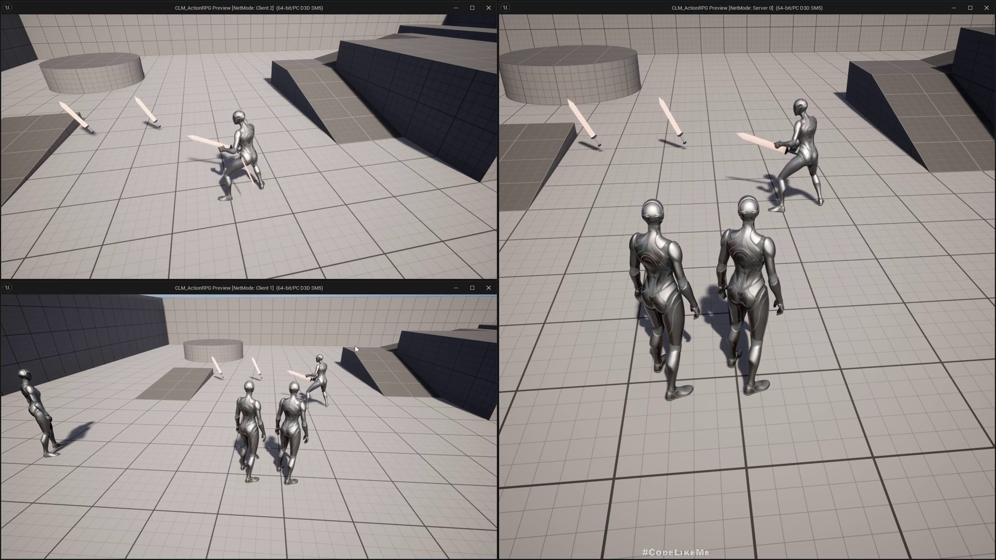
click(169, 134)
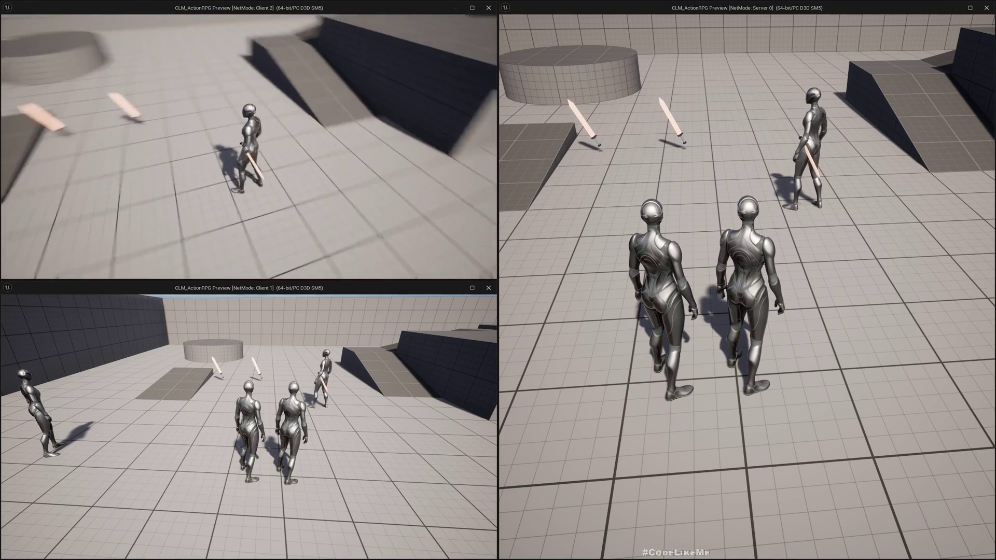
key(w)
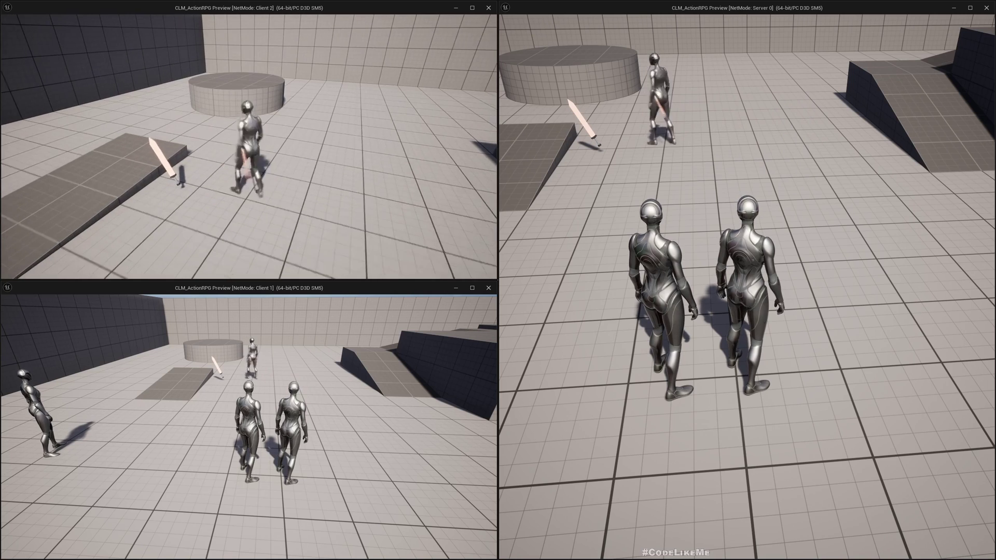
key(w)
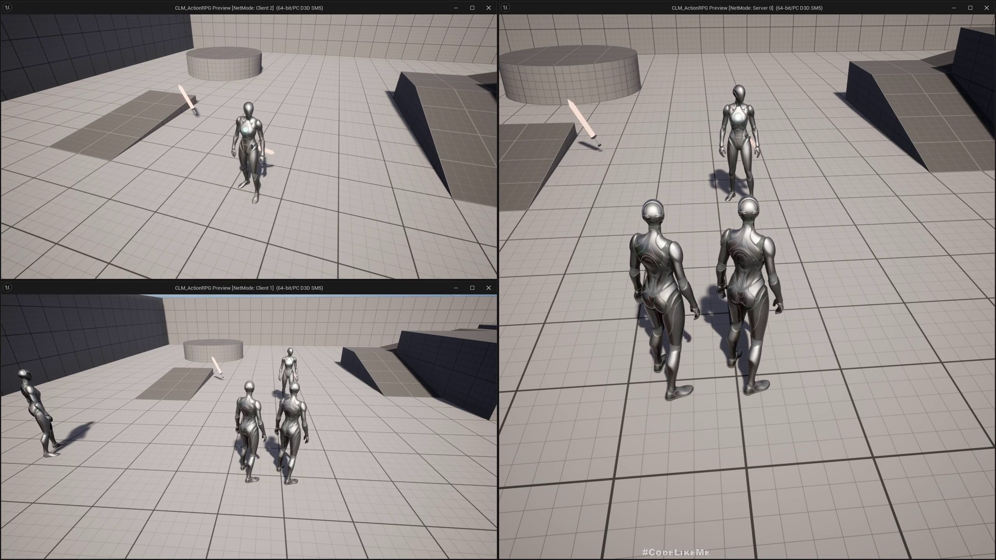
key(w)
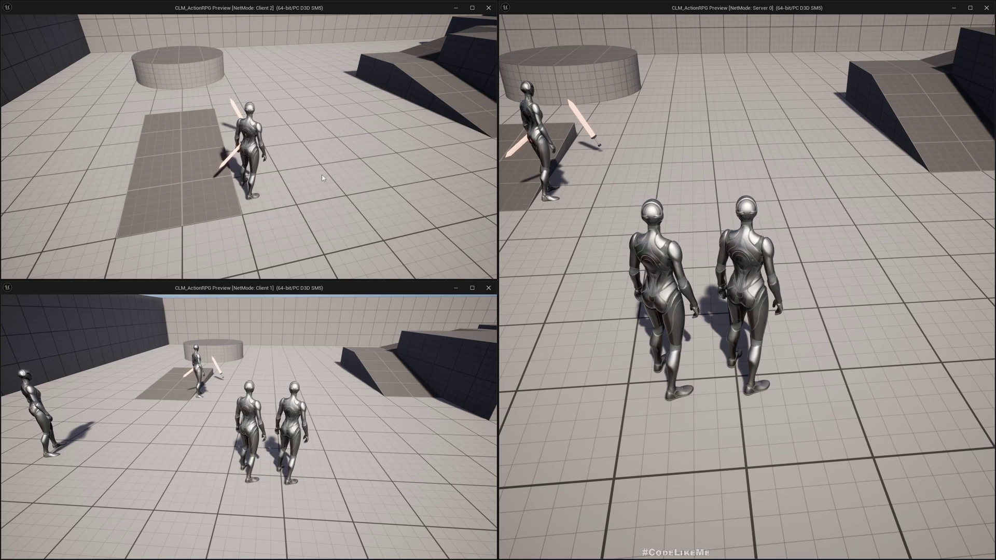
- Run the server character to the platform, swing and raise its sword, then end the play session
key(w)
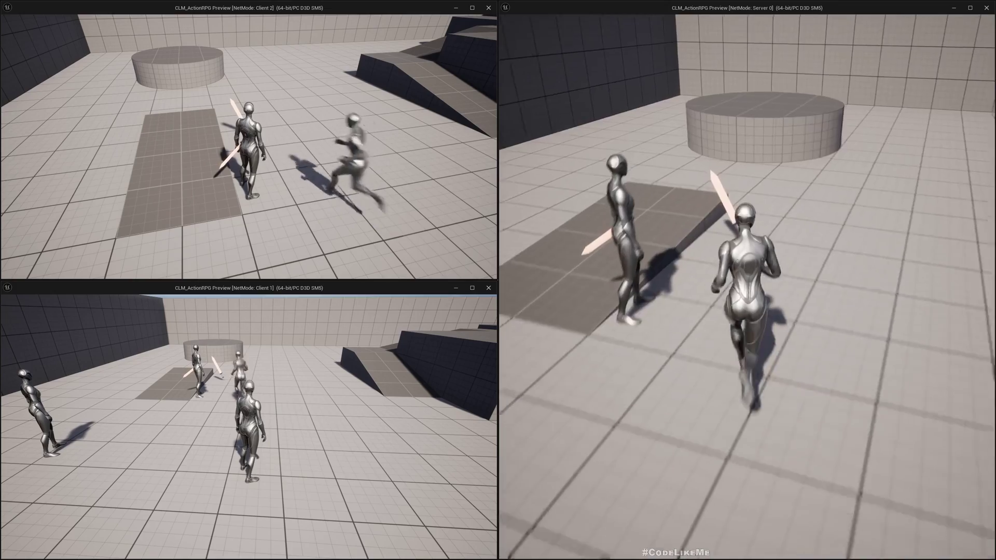
key(e)
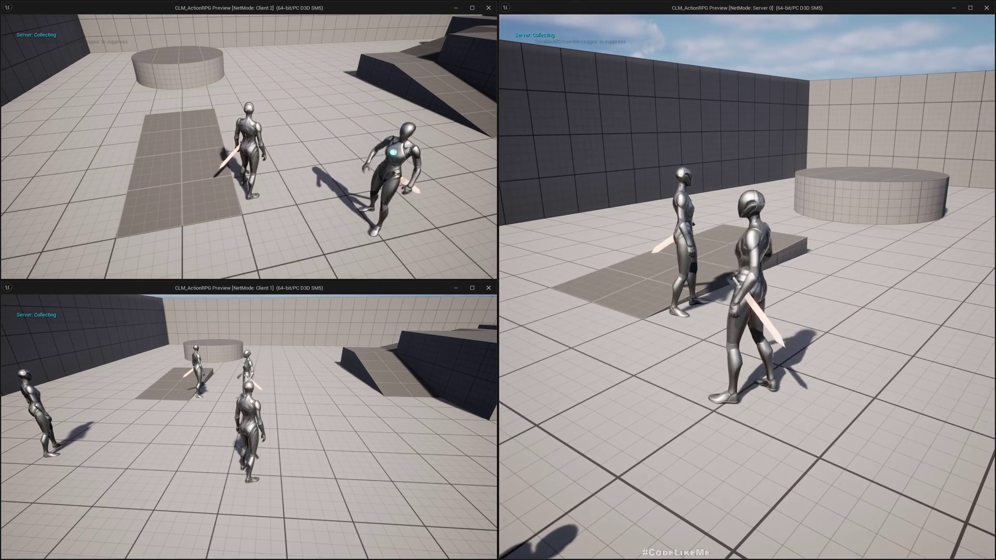
key(e)
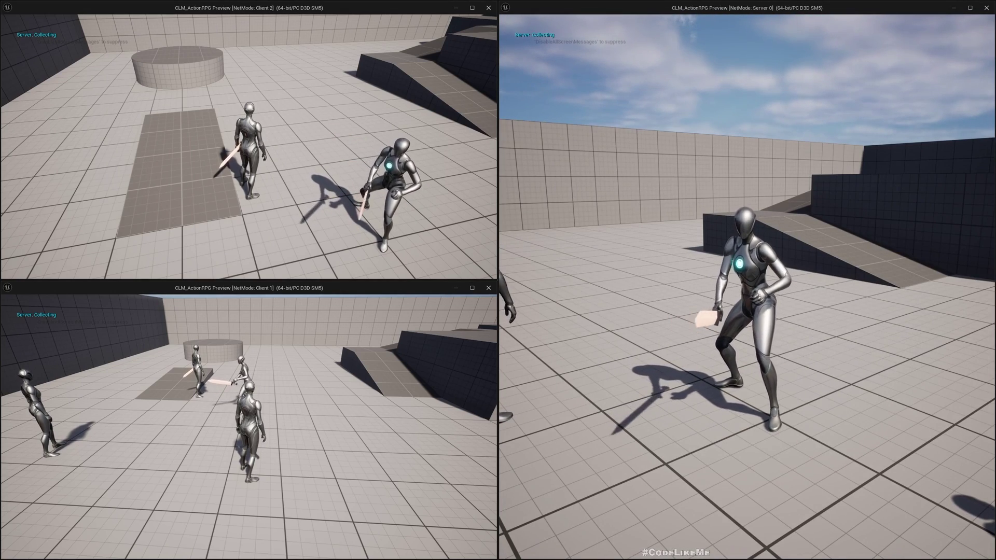
key(Escape)
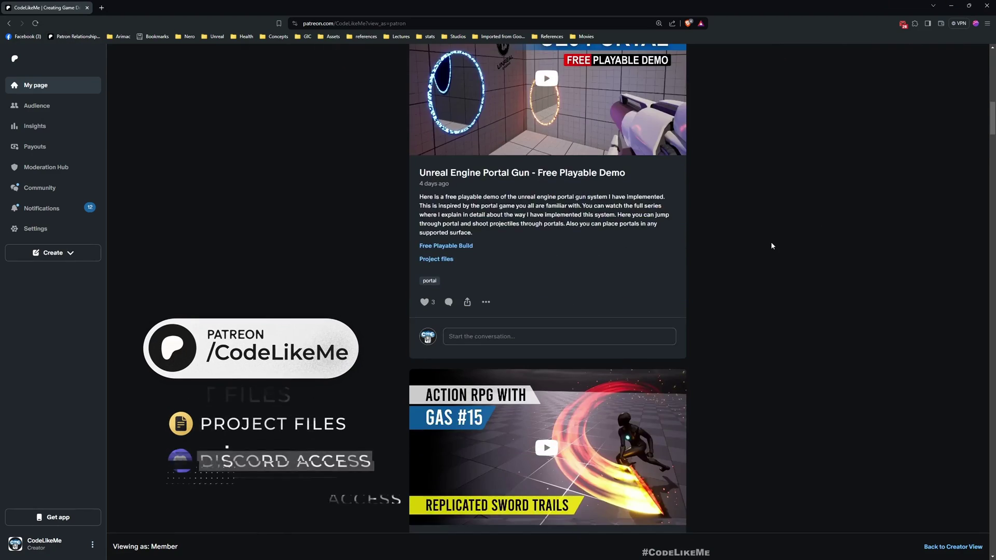
scroll(771, 246, down, 5)
scroll(771, 245, down, 5)
scroll(770, 243, down, 5)
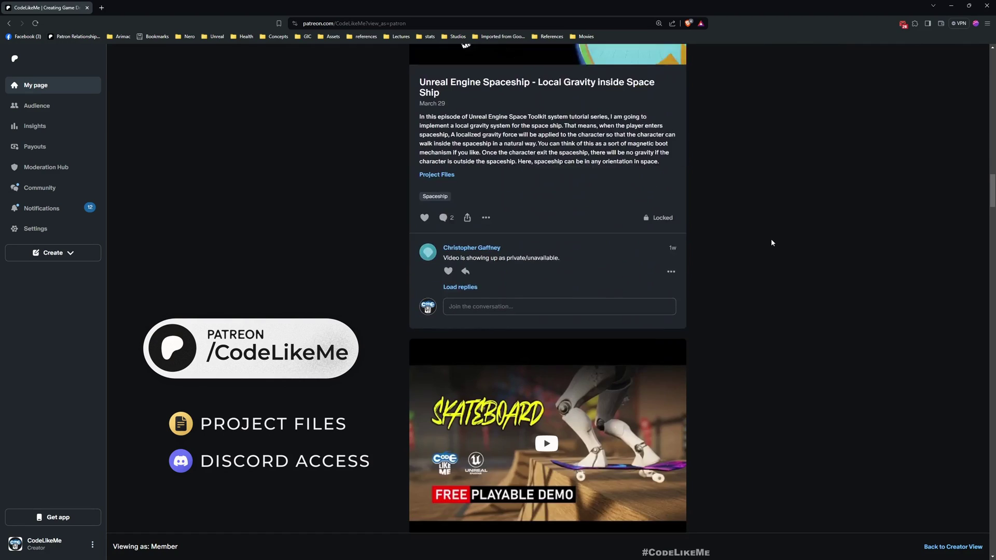
scroll(771, 243, down, 5)
scroll(771, 243, down, 3)
scroll(771, 242, down, 1)
scroll(771, 243, down, 5)
scroll(771, 243, down, 5)
scroll(771, 244, down, 3)
scroll(770, 244, down, 4)
scroll(770, 247, down, 3)
scroll(769, 249, down, 2)
scroll(769, 250, down, 4)
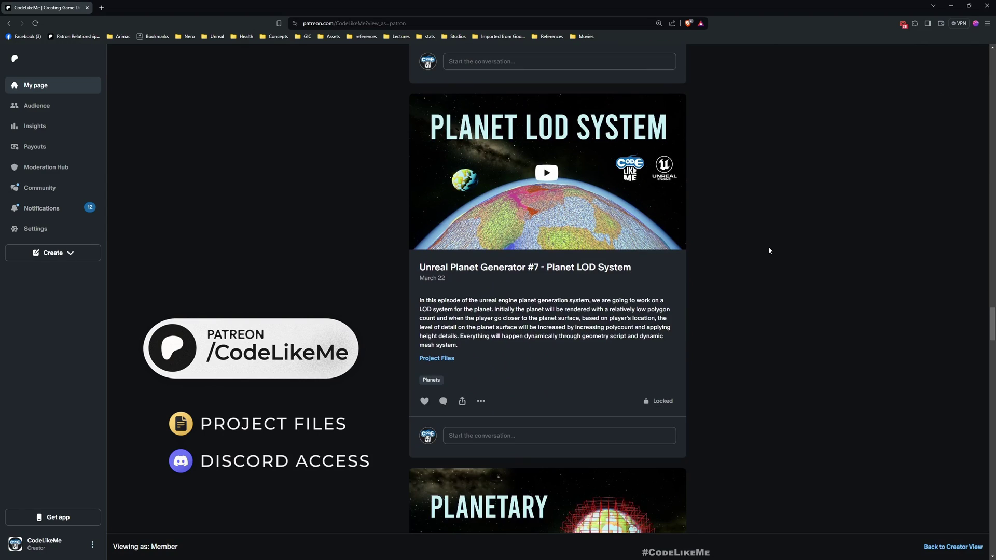
scroll(768, 247, down, 2)
scroll(933, 295, down, 2)
scroll(933, 298, down, 2)
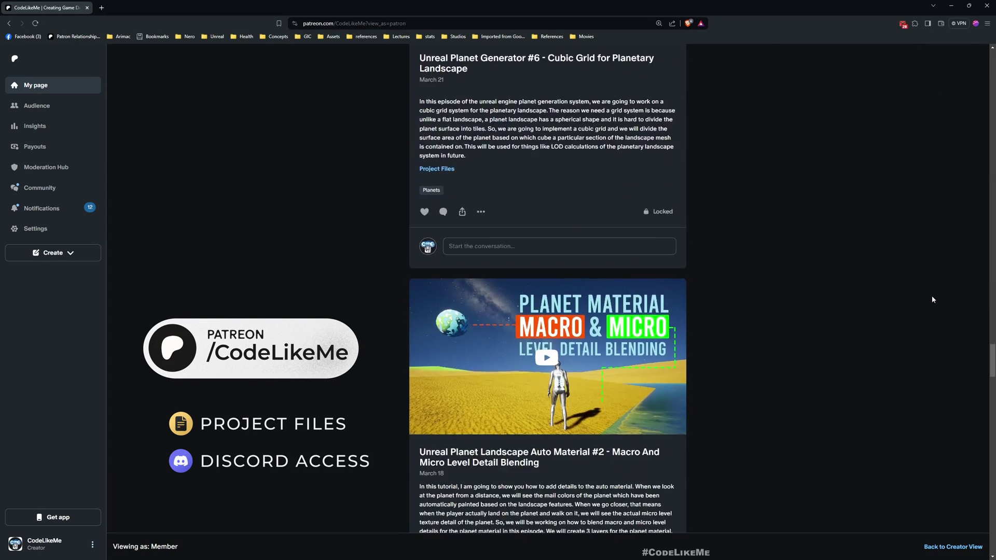
scroll(932, 300, down, 4)
scroll(931, 302, down, 1)
scroll(930, 302, down, 3)
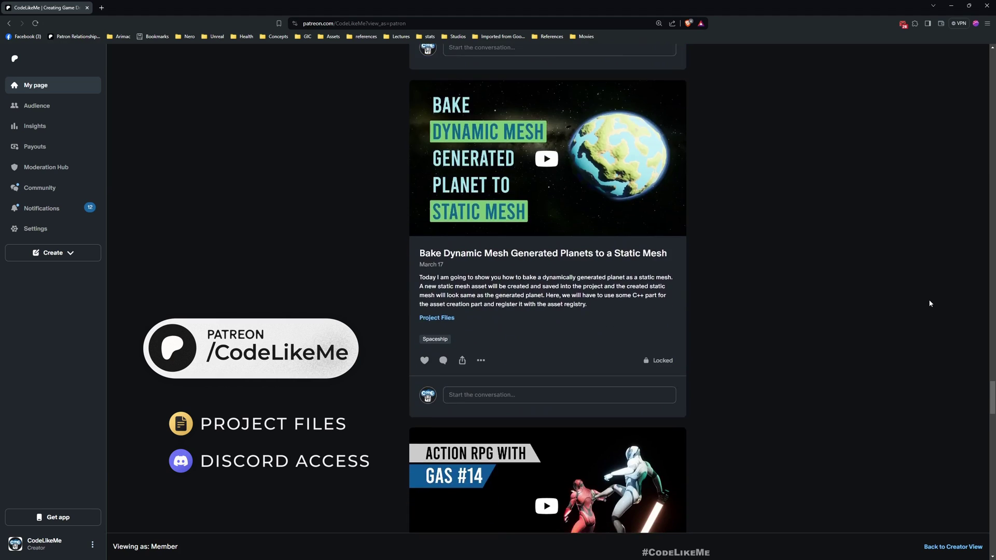
scroll(929, 303, down, 2)
scroll(927, 305, down, 2)
scroll(925, 307, down, 2)
scroll(924, 307, down, 3)
scroll(925, 307, down, 3)
scroll(925, 307, down, 3)
scroll(925, 306, down, 2)
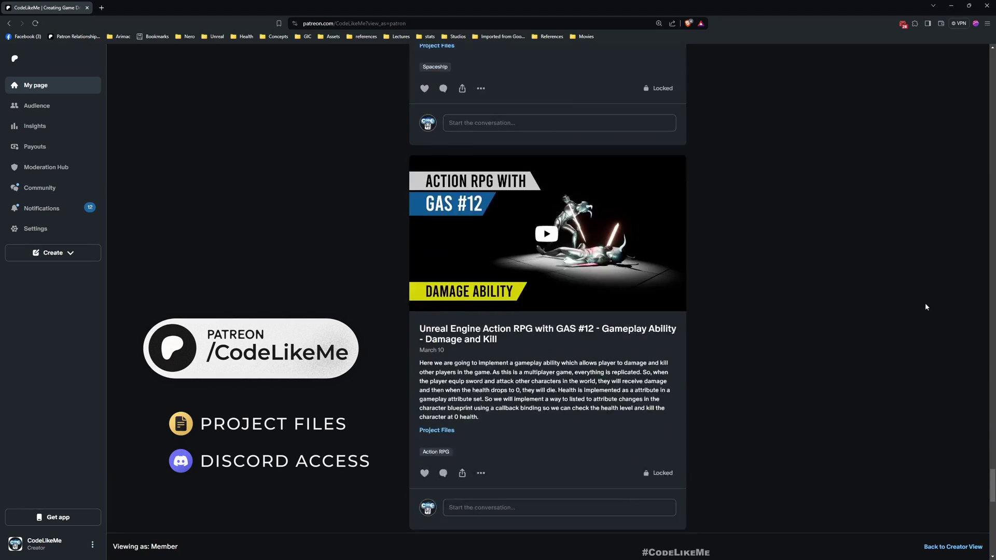
scroll(925, 307, down, 2)
scroll(925, 306, down, 3)
scroll(925, 307, down, 2)
scroll(925, 307, down, 2)
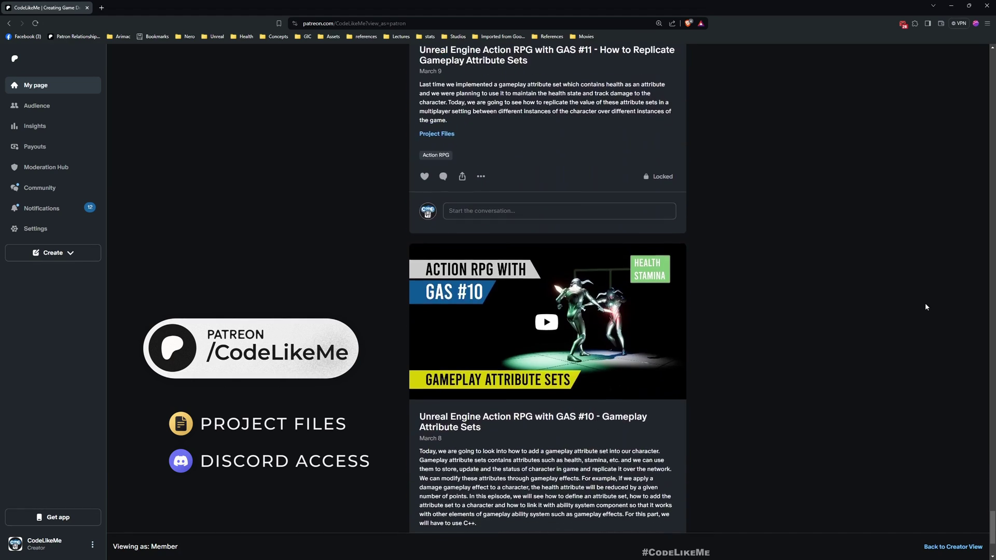
scroll(924, 307, down, 3)
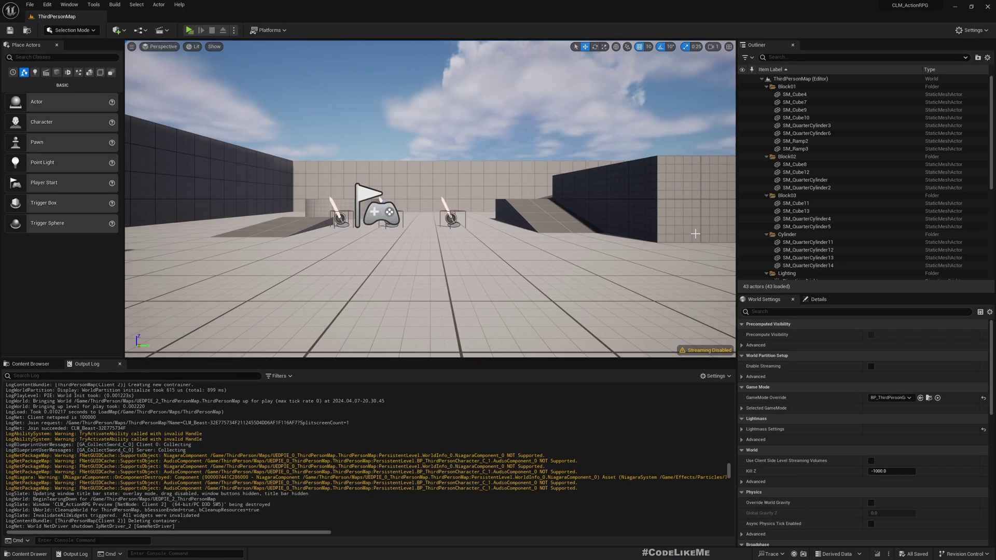
- Open the player character's BP_ThirdPersonCharacter blueprint, maximised to fill the screen
right_drag(431, 198, 430, 198)
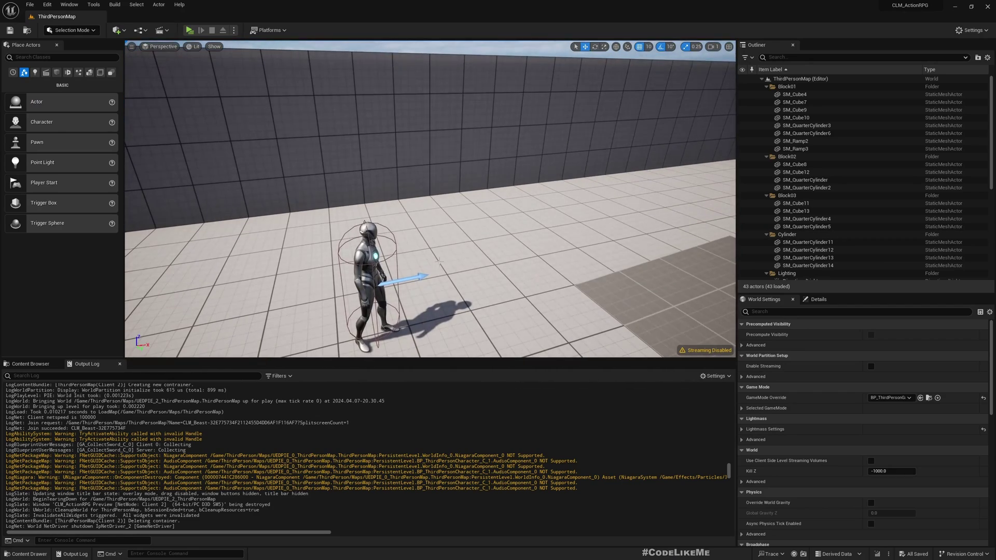
click(366, 257)
right_click(366, 258)
click(397, 273)
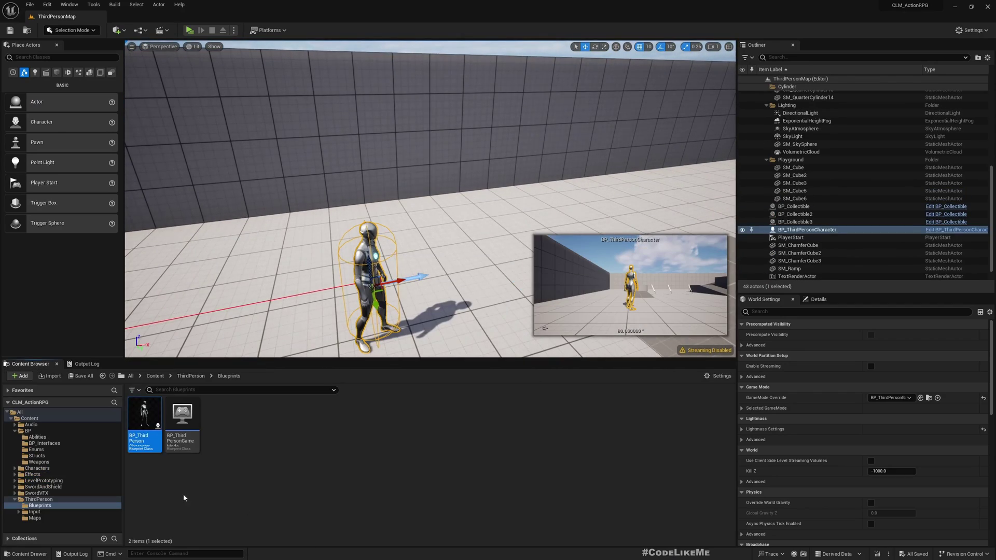
double_click(146, 419)
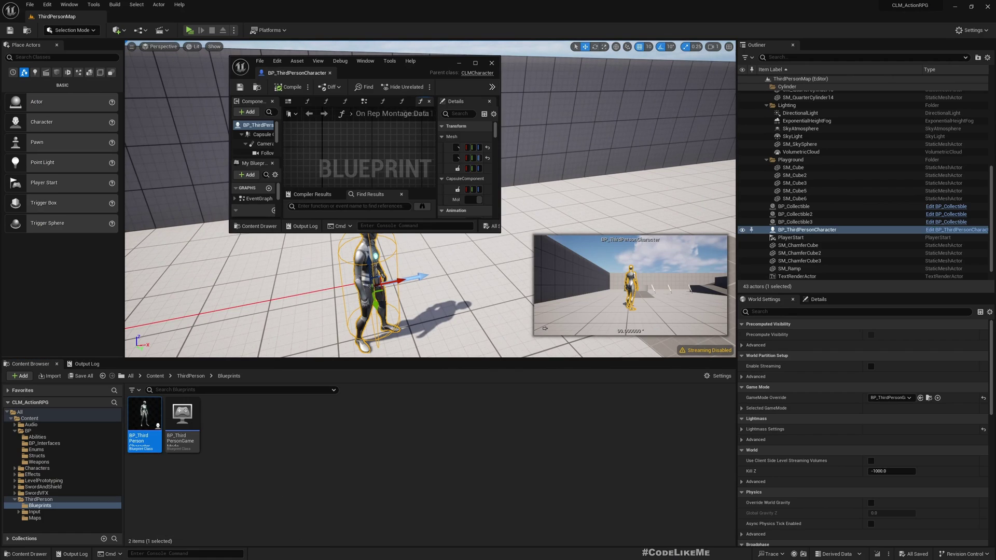
double_click(292, 73)
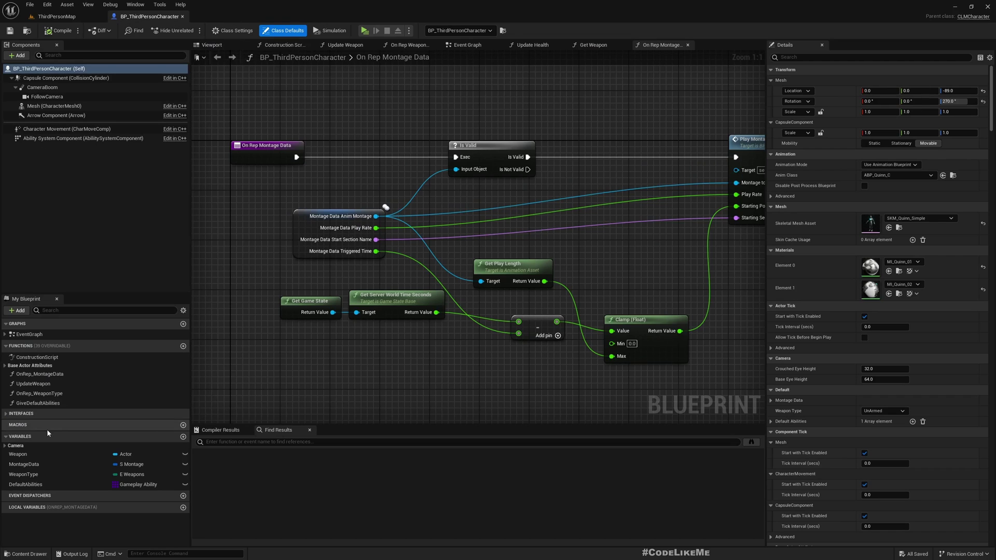
- Set the Weapon variable's Replication to None
click(27, 474)
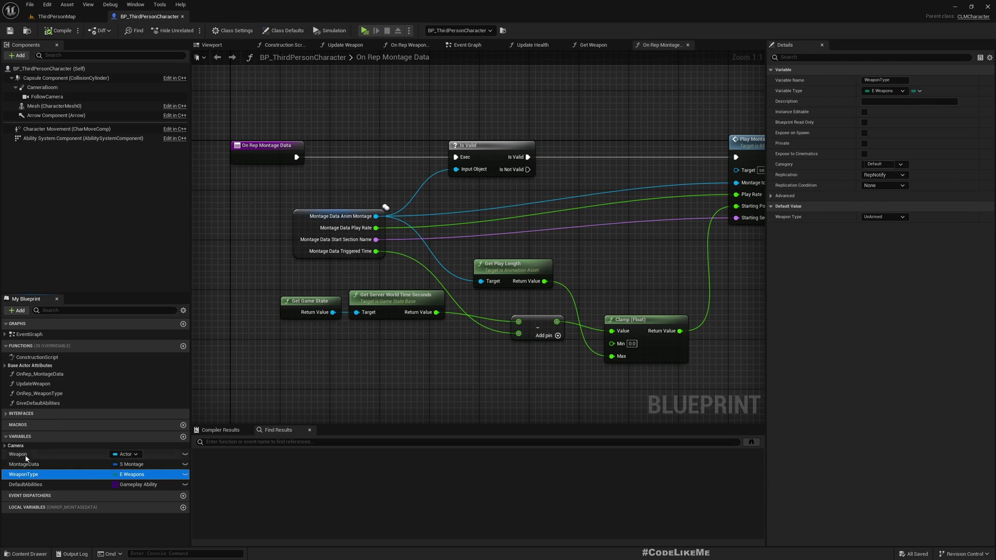
click(23, 454)
click(883, 176)
click(875, 184)
- Return to ThirdPersonMap and start a server-plus-two-clients play test
click(61, 30)
click(58, 15)
click(190, 30)
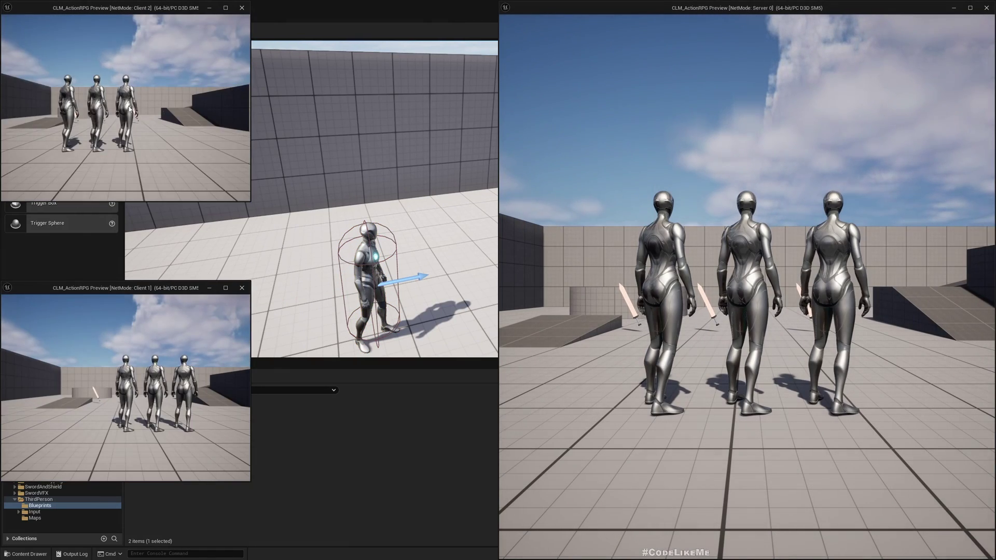
- Run the Client 2 character into a sword, swing it, and stop Play-In-Editor
key(w)
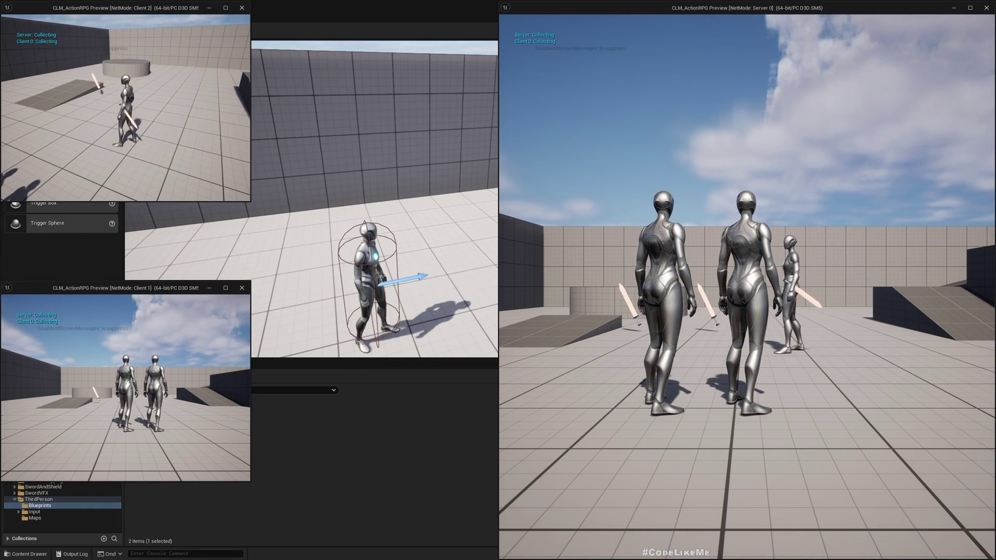
click(125, 108)
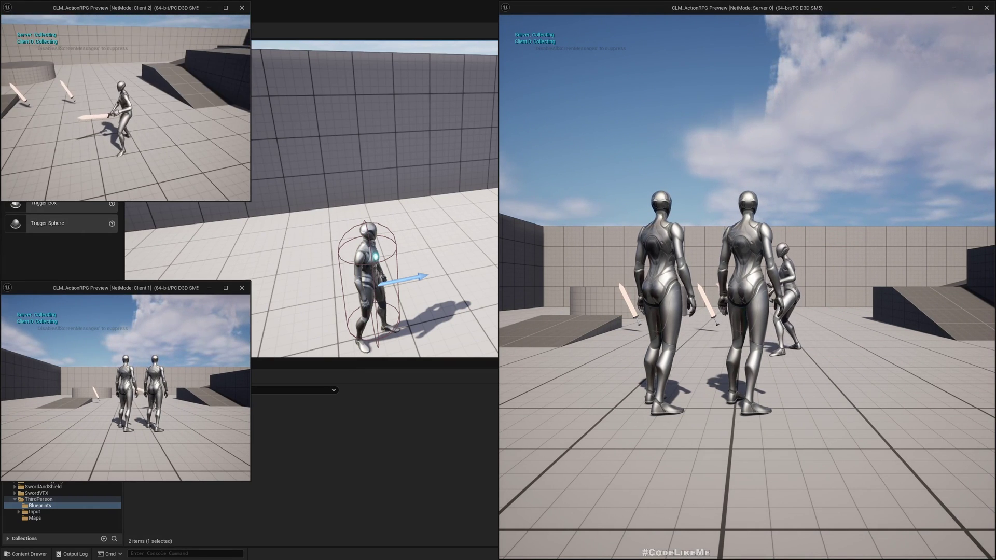
key(Escape)
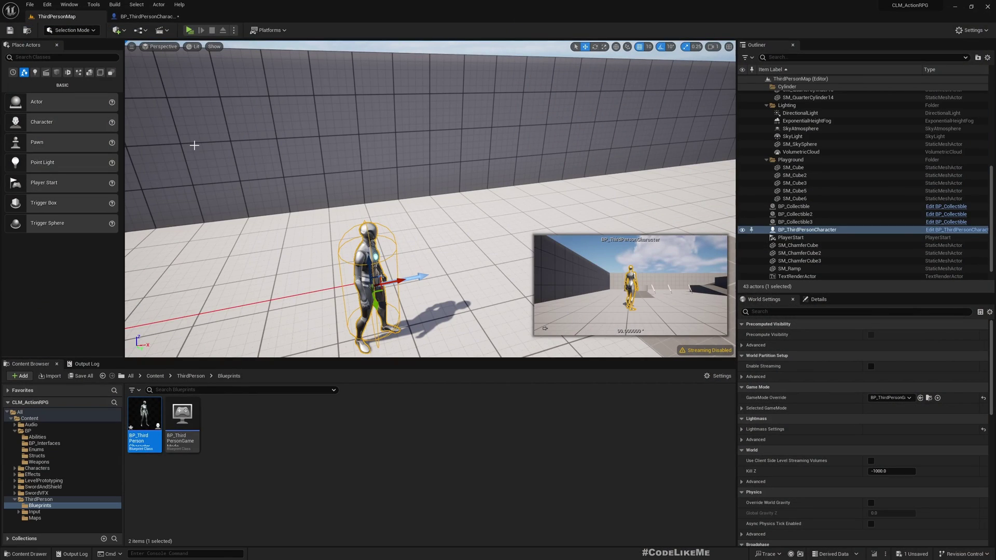
- Fly the viewport to the sword collectibles, show the Output Log, and select BP_Collectible2
right_drag(316, 190, 335, 191)
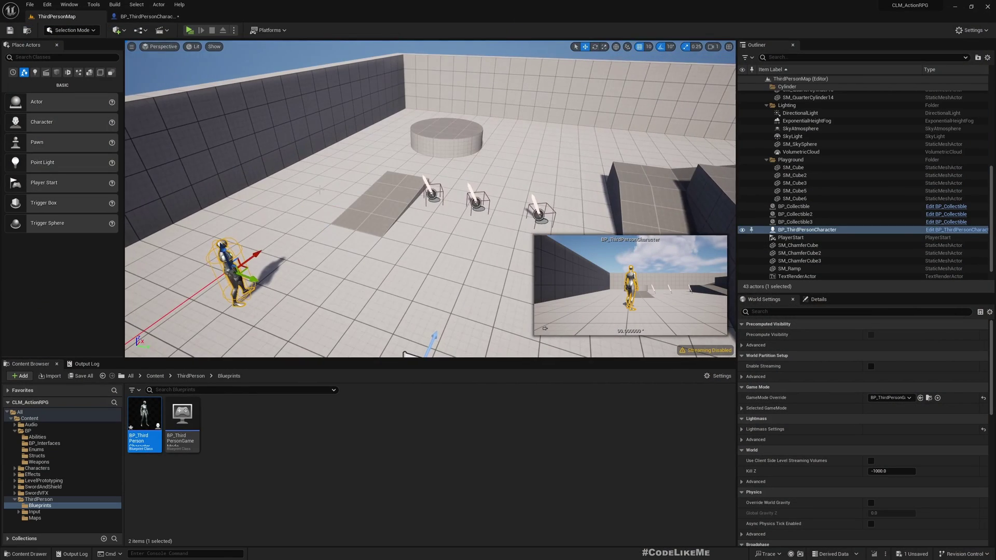
right_drag(386, 149, 387, 142)
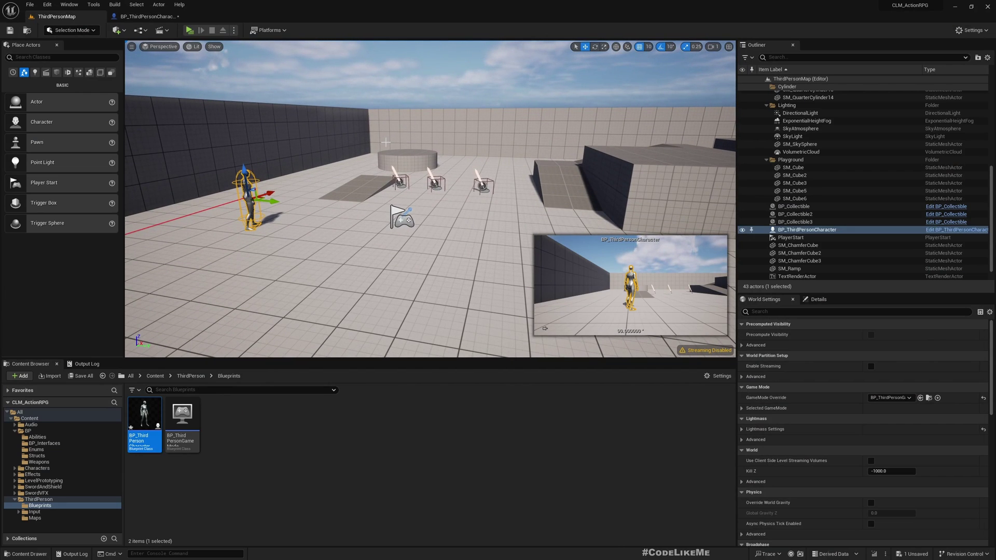
click(85, 365)
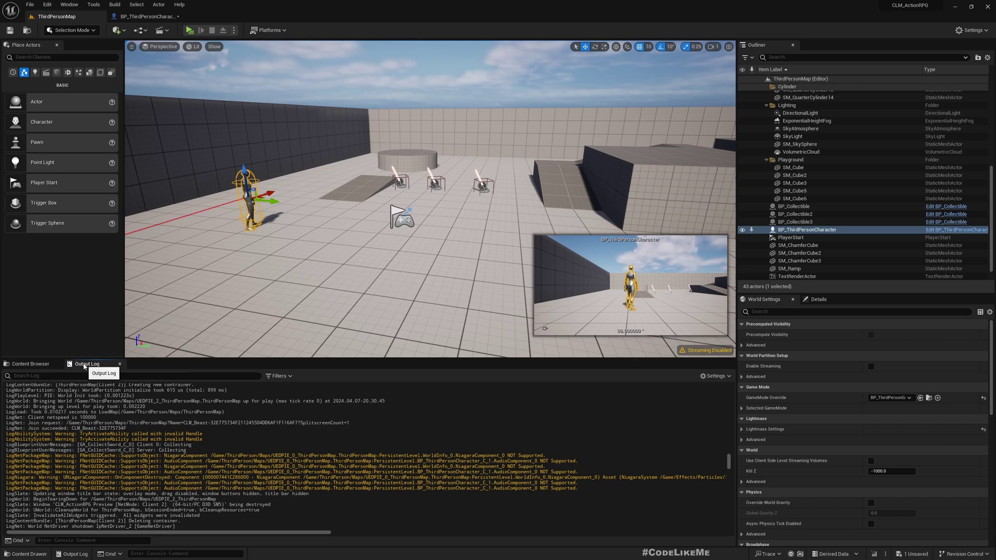
right_drag(381, 264, 382, 260)
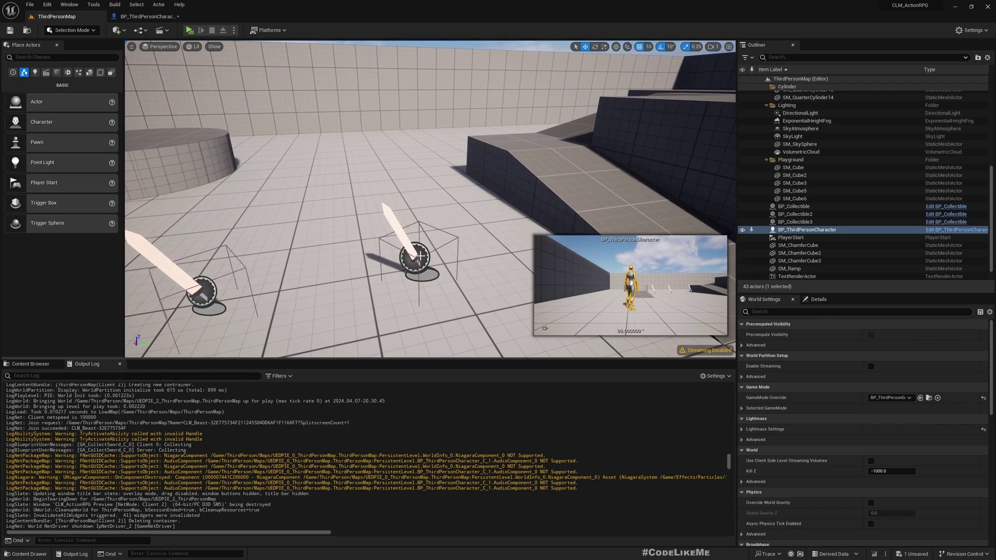
click(910, 215)
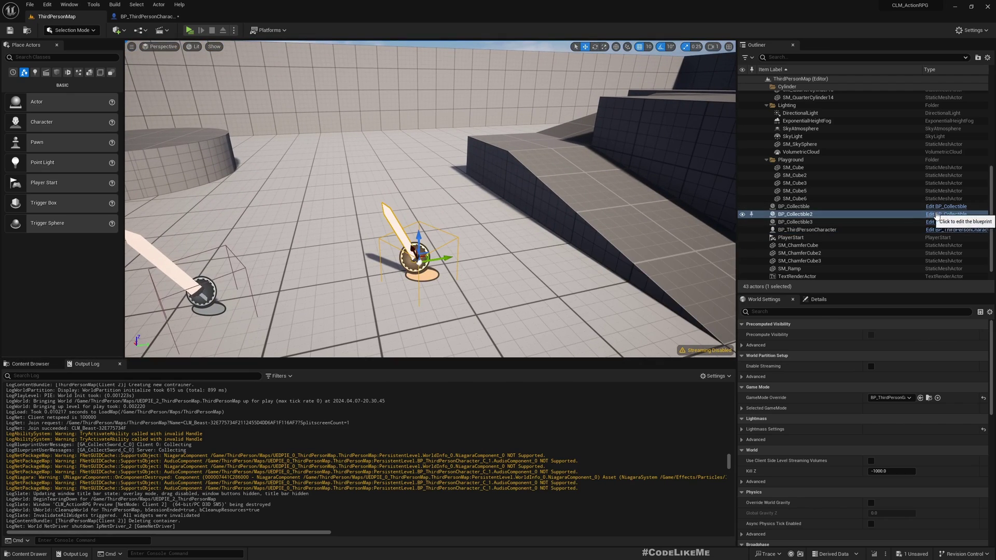
- Open BP_Collectible and shift the ability nodes right to make room
click(936, 215)
scroll(366, 144, down, 5)
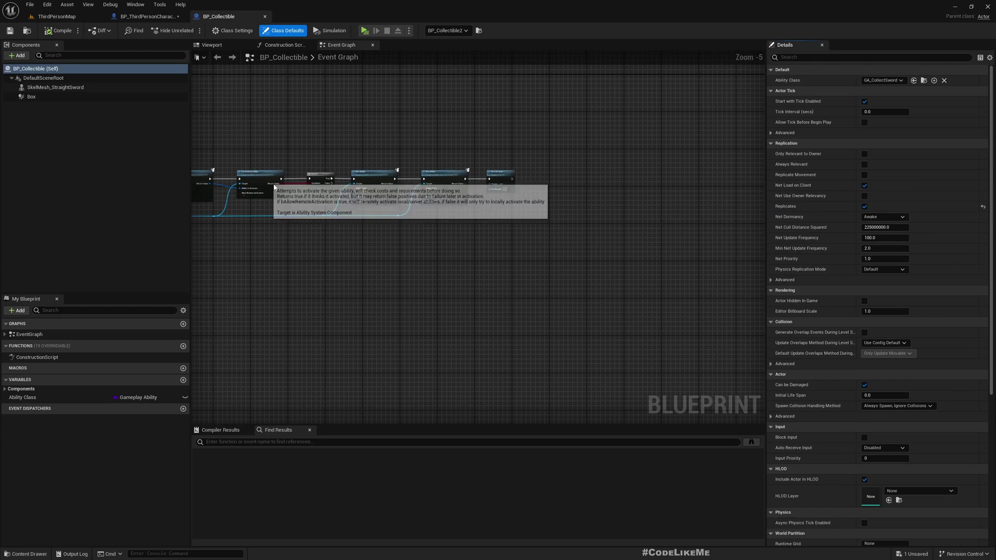
right_drag(330, 202, 372, 233)
scroll(372, 233, up, 2)
scroll(373, 234, down, 2)
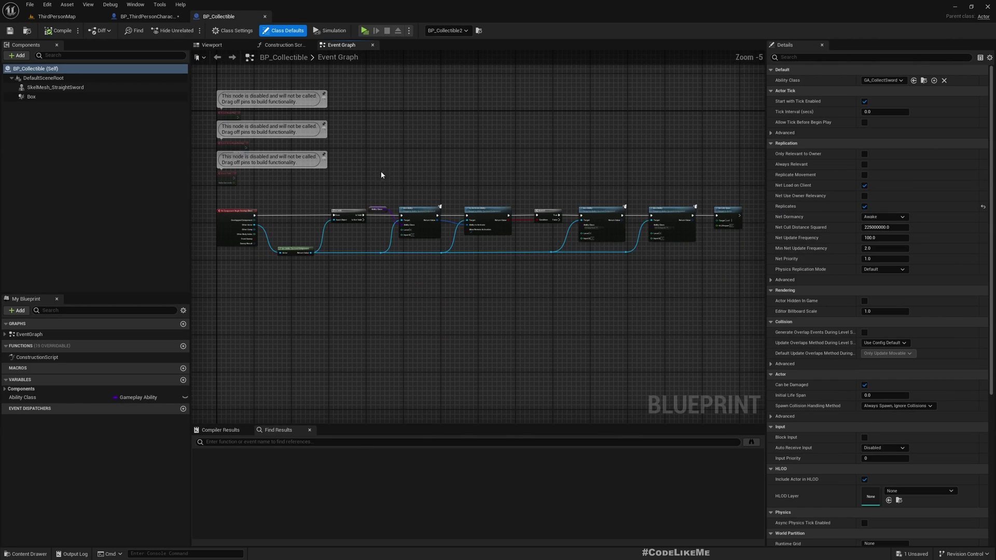
drag(507, 262, 749, 278)
scroll(345, 207, up, 4)
right_drag(345, 269, 226, 254)
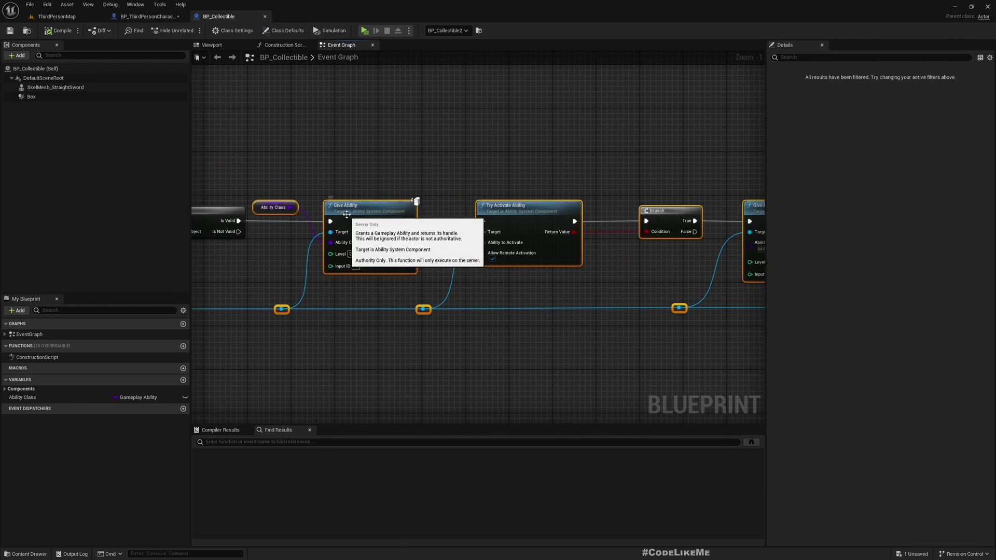
drag(346, 214, 490, 214)
right_drag(354, 271, 476, 263)
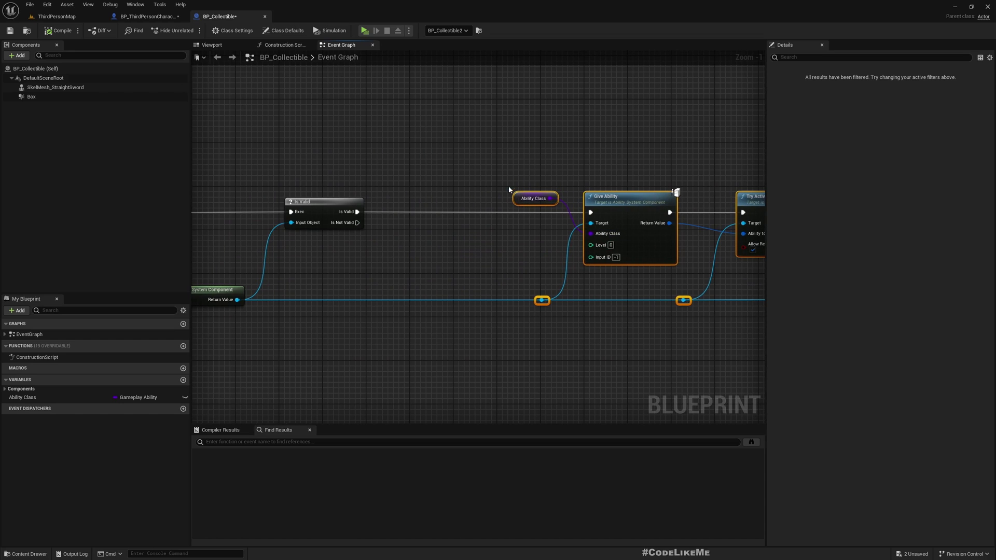
click(506, 205)
right_drag(529, 232, 416, 229)
- Reposition the Ability Class and Is Valid nodes in the BP_Collectible graph
click(61, 16)
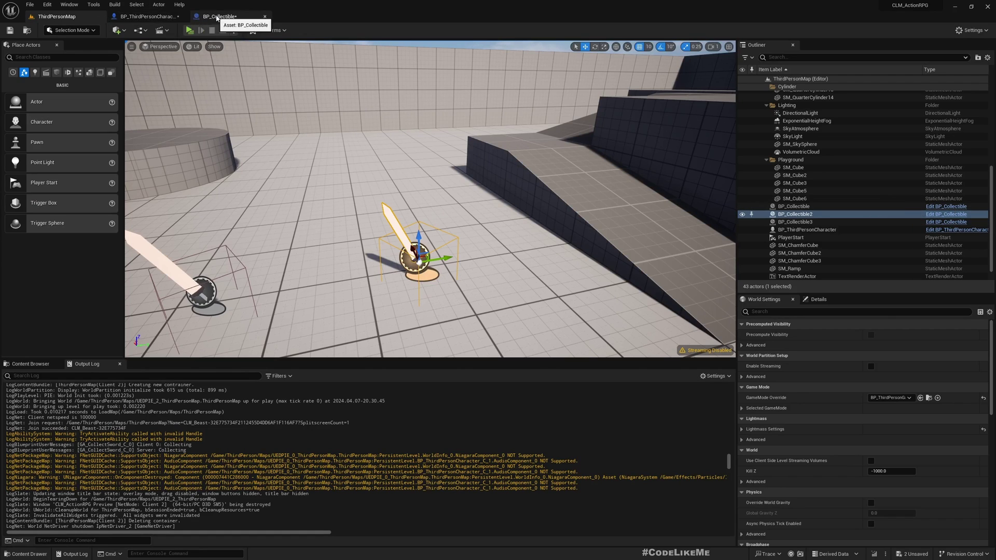
click(218, 17)
mouse_move(342, 190)
right_down()
mouse_move(532, 212)
mouse_move(416, 239)
right_up()
drag(401, 206, 403, 273)
scroll(539, 278, down, 3)
scroll(529, 250, down, 2)
drag(470, 298, 540, 307)
scroll(540, 307, up, 4)
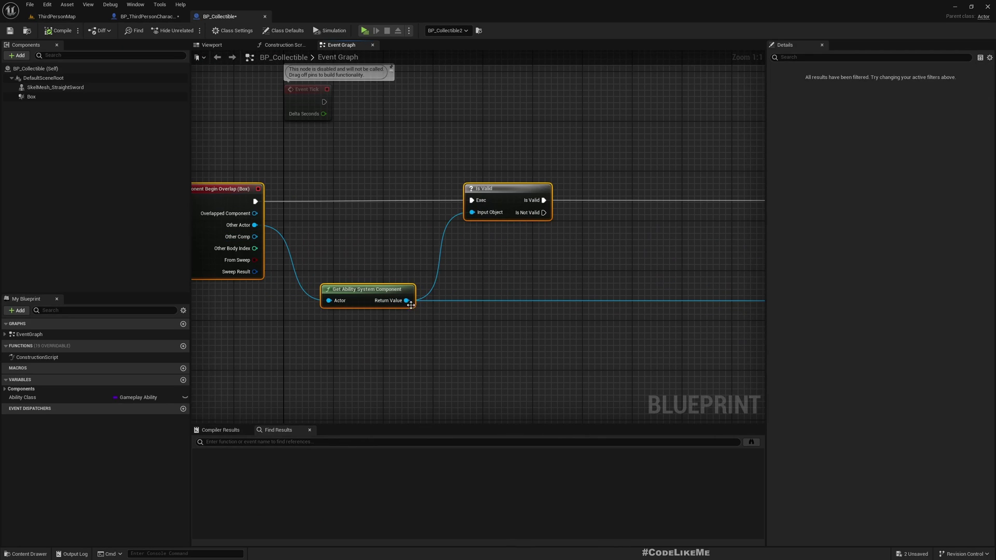
right_drag(535, 319, 399, 316)
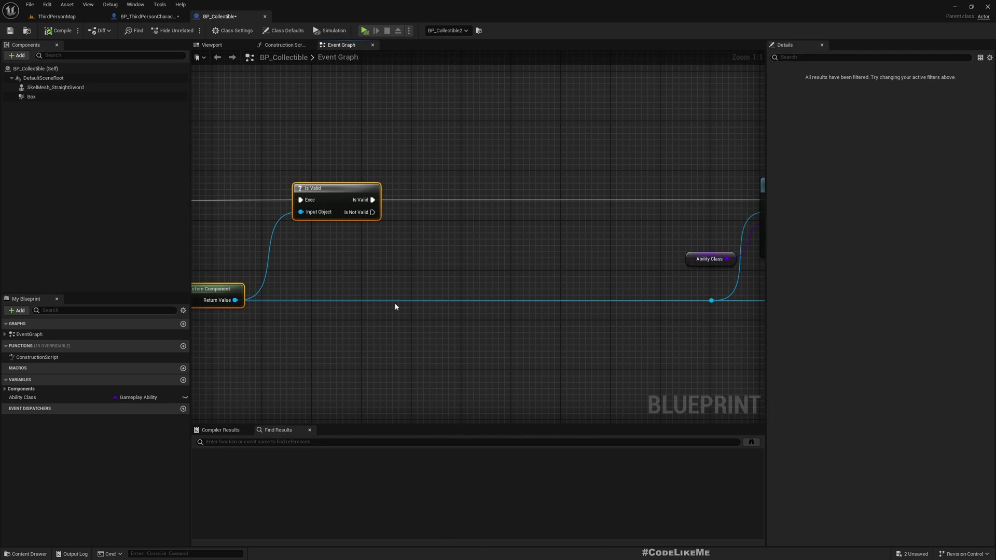
right_drag(365, 288, 430, 326)
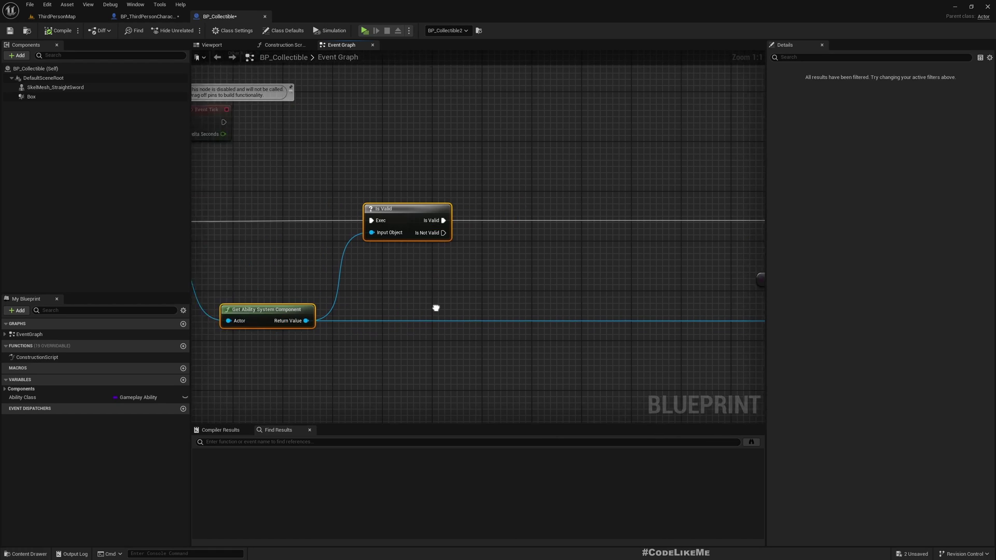
- Add a reroute on the ability component wire and attach a Has Any Matching Gameplay Tags node
double_click(407, 320)
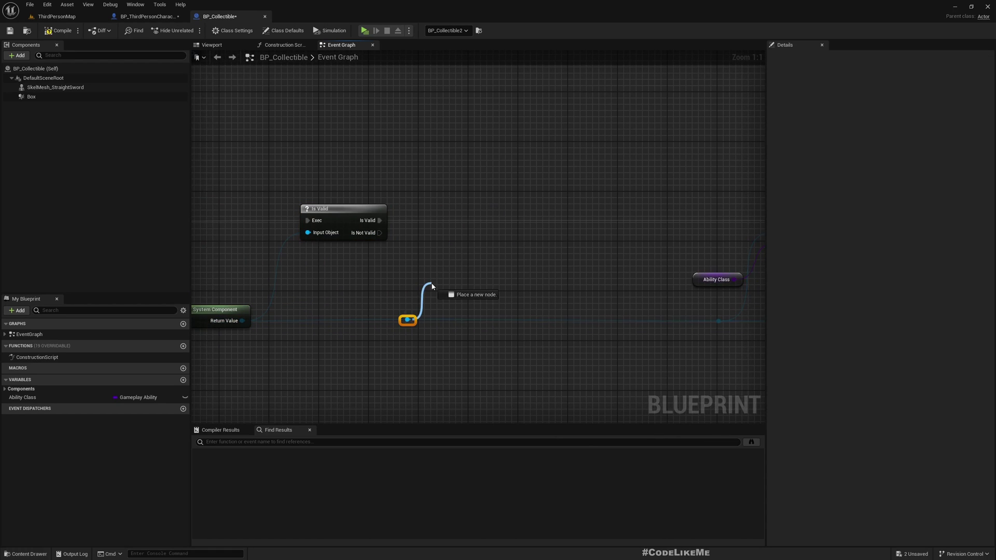
drag(407, 319, 431, 286)
text(hasgam)
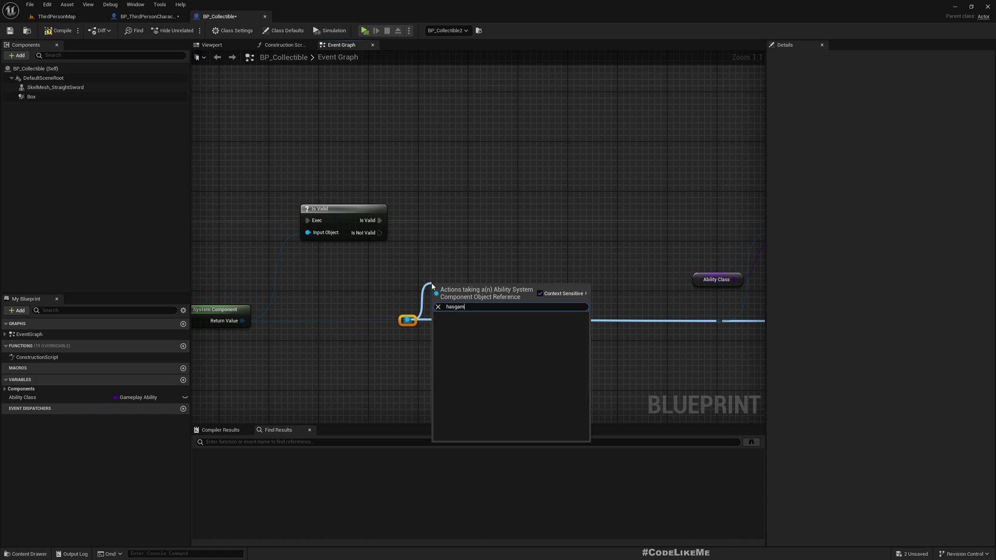
text(gampl)
key(BackSpace)
key(BackSpace)
text(pl)
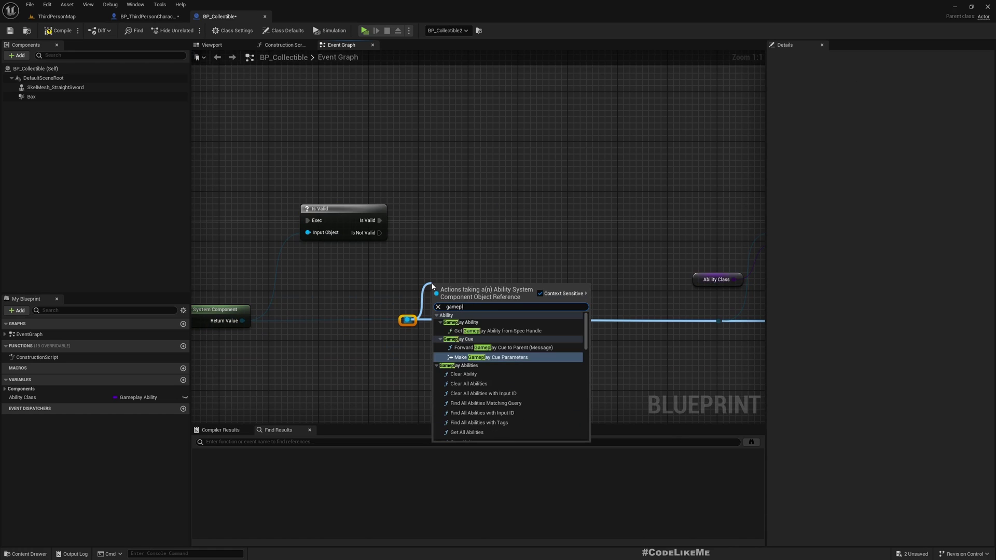
text(aytag)
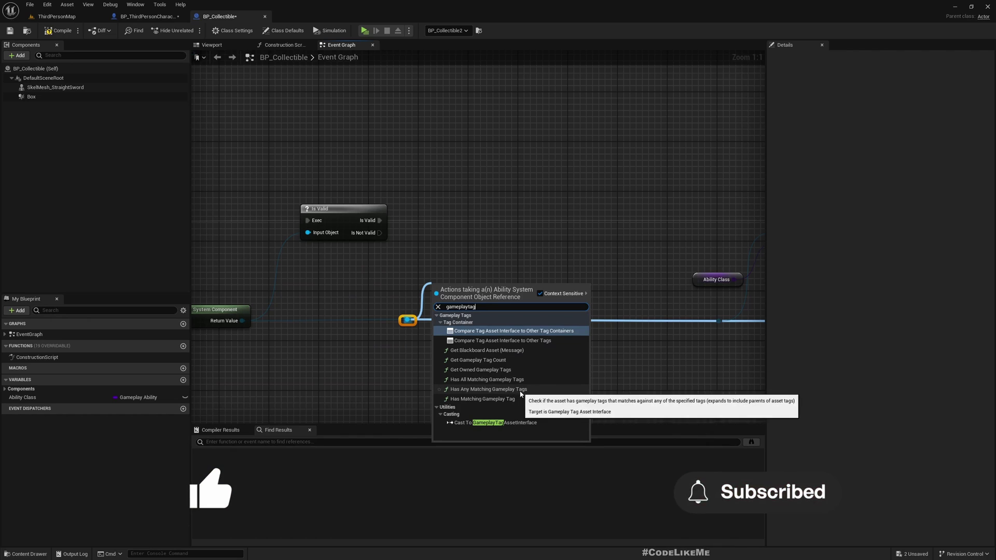
click(504, 391)
mouse_move(464, 299)
mouse_down()
mouse_move(489, 286)
mouse_move(425, 373)
mouse_up()
- Feed the Tag Container input from a Make Literal Gameplay Tag Container node
right_click(484, 303)
text(make)
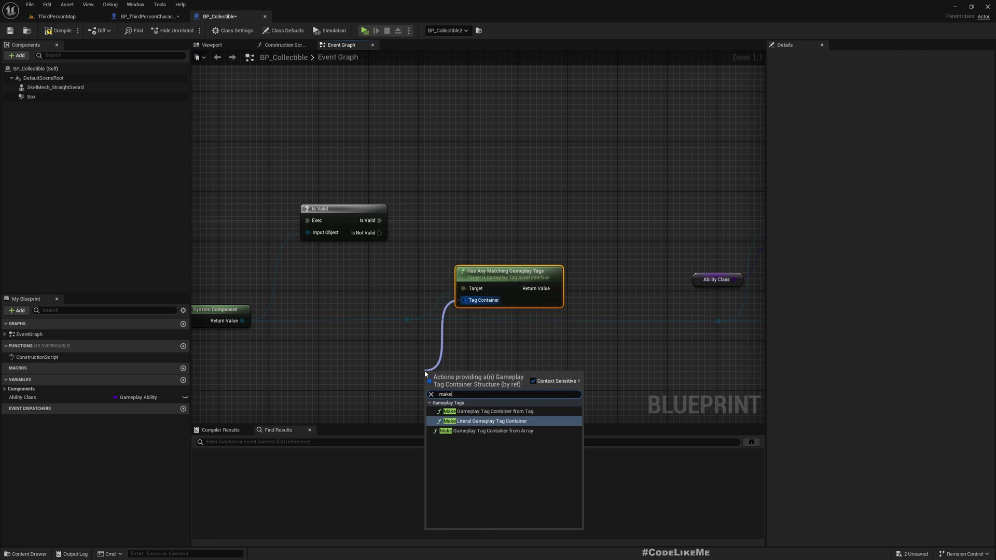
key(Return)
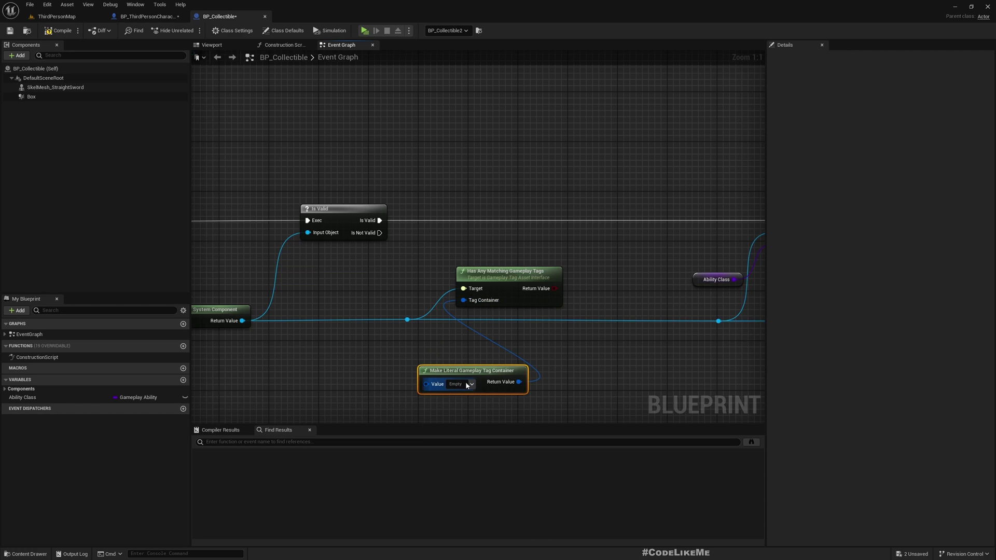
click(468, 385)
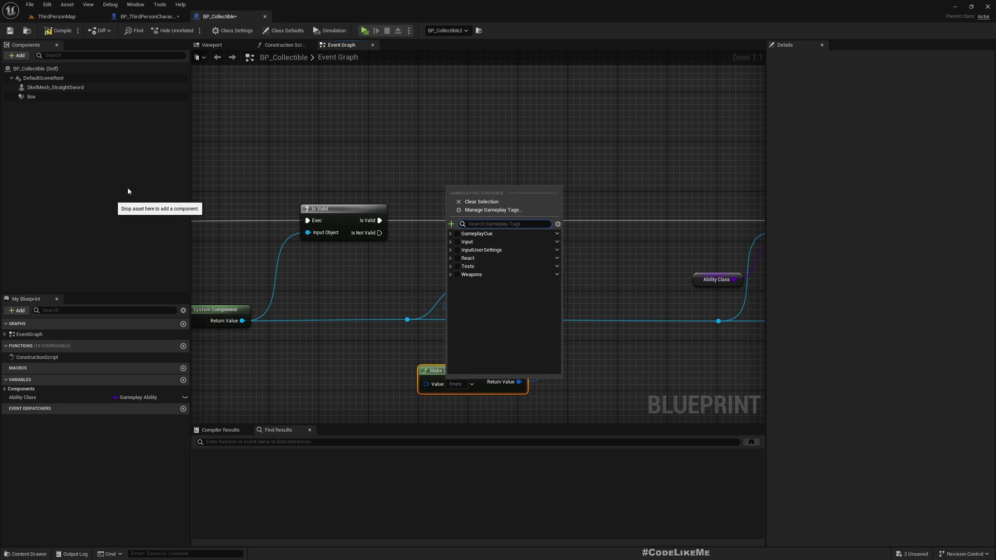
- Reopen the BP_Collectible event graph showing Give Ability and Try Activate Ability
click(40, 18)
right_drag(142, 213, 142, 214)
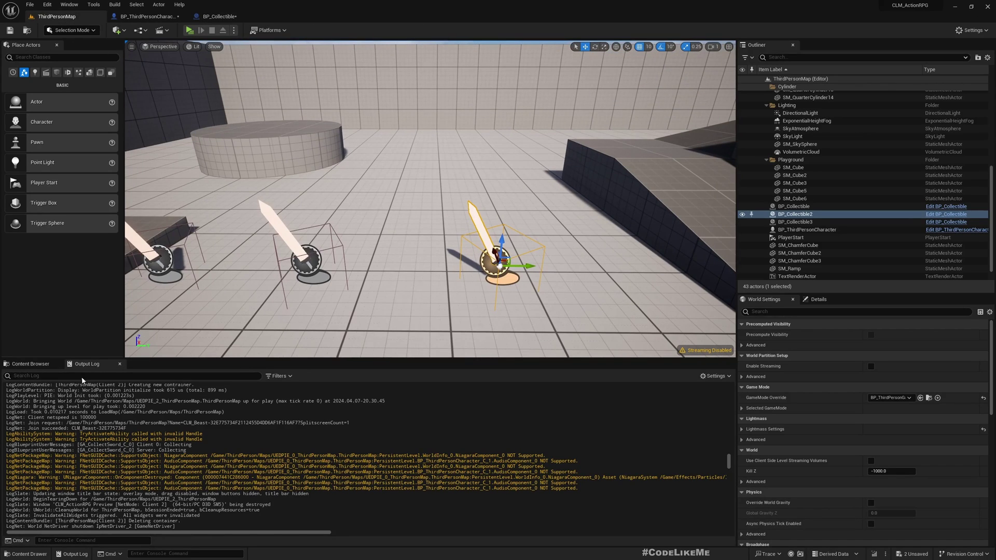
click(30, 364)
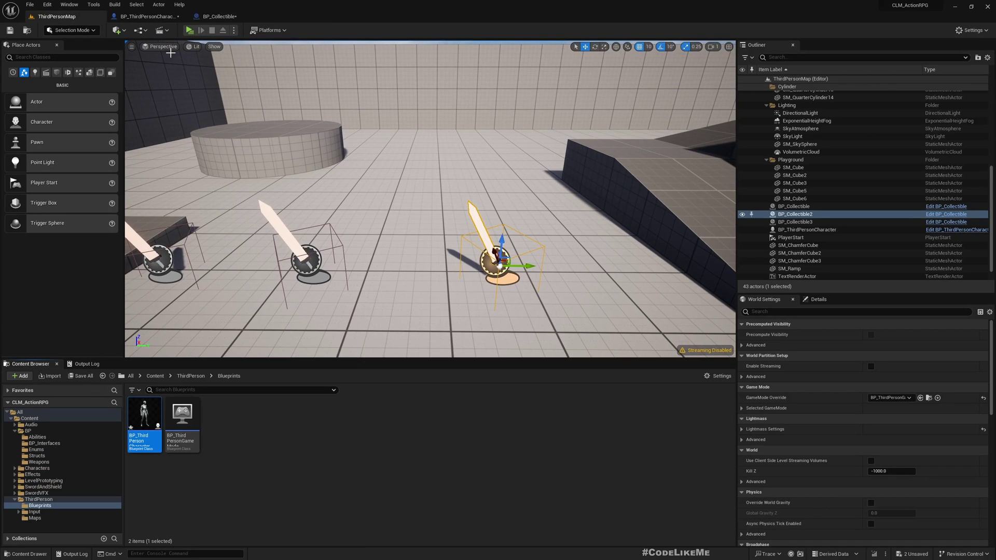
click(219, 17)
right_drag(592, 197, 418, 268)
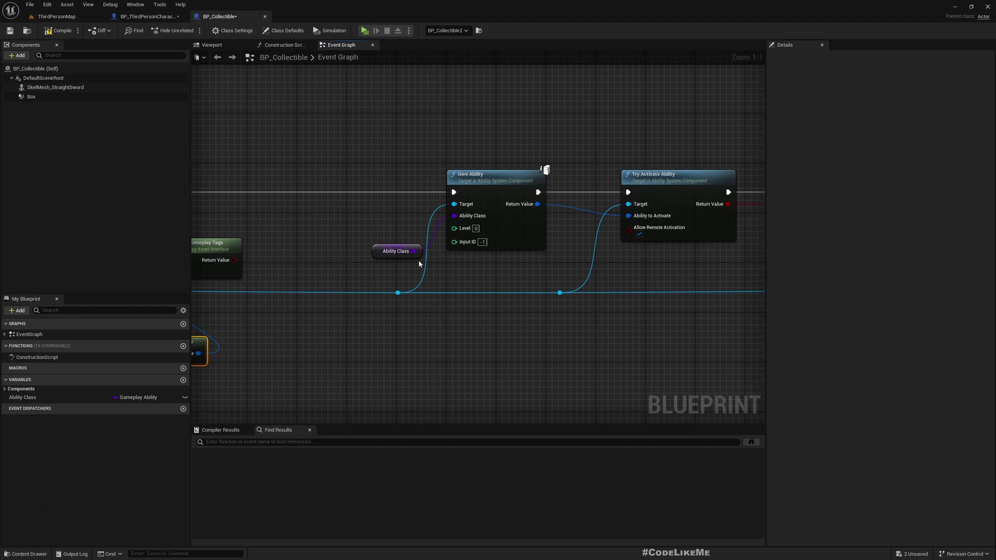
- Browse from Ability Class to GA_CollectSword, review its ActivateAbility event, and return to BP_Collectible
click(376, 253)
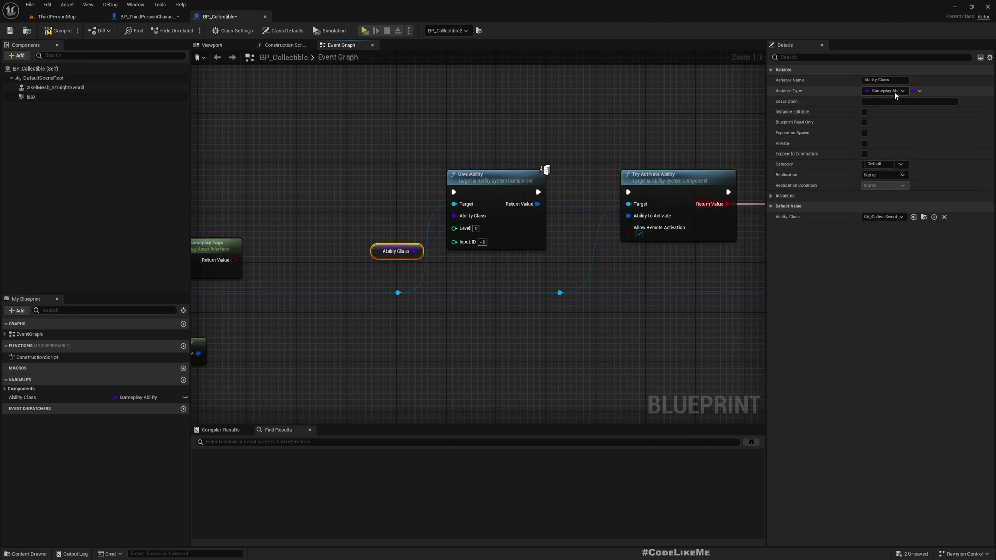
click(924, 217)
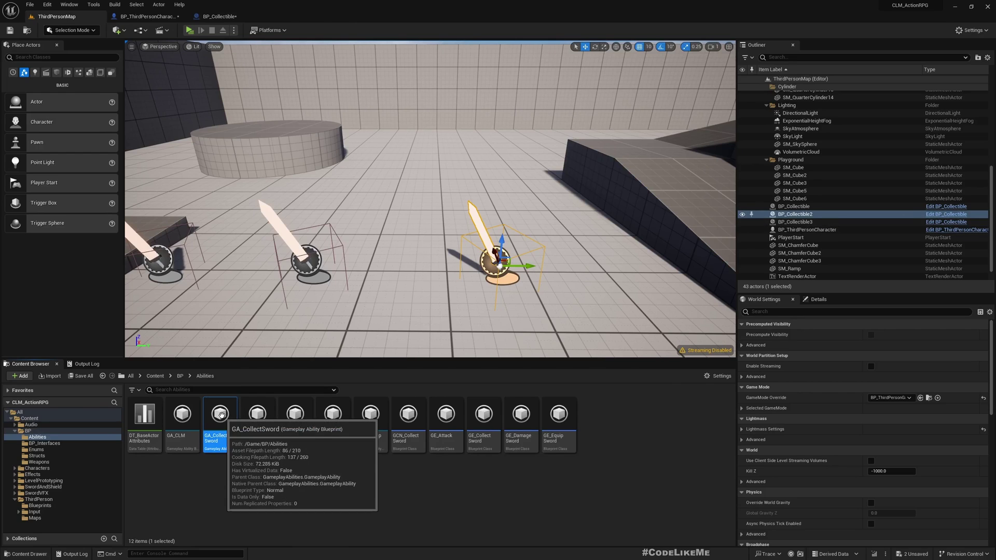
double_click(235, 418)
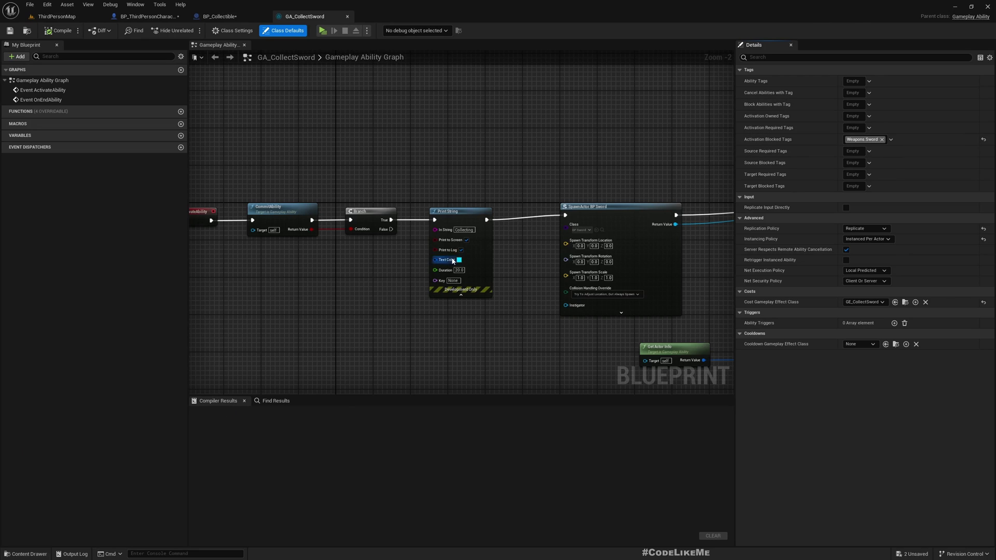
right_drag(461, 253, 519, 259)
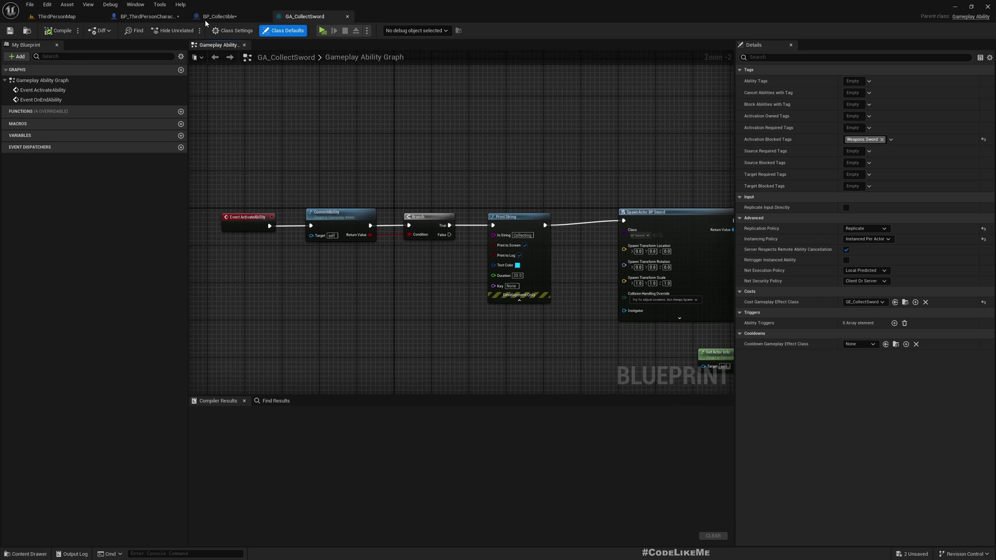
click(148, 17)
click(220, 17)
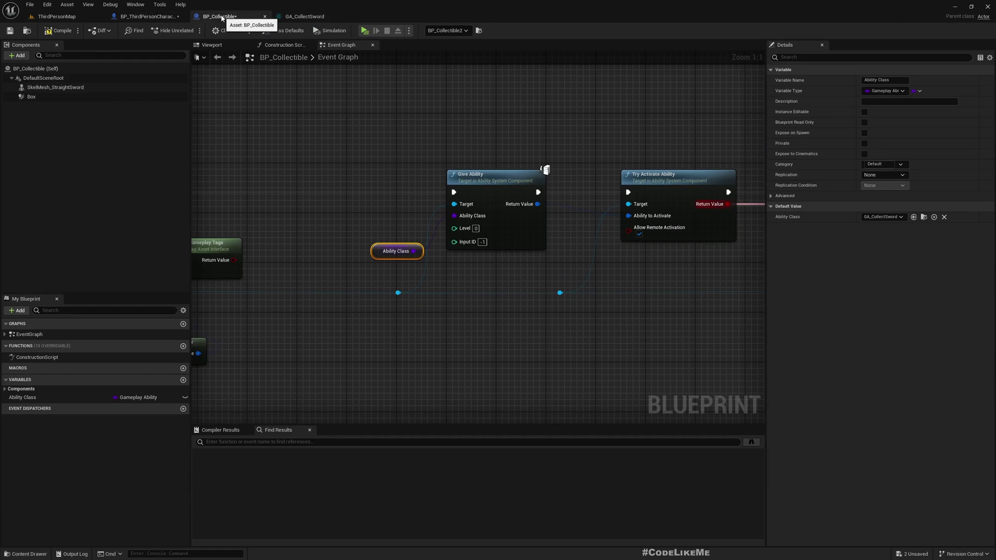
- Drag wires from Ability Class twice, cancelling the node search each time
drag(419, 250, 458, 323)
text(get)
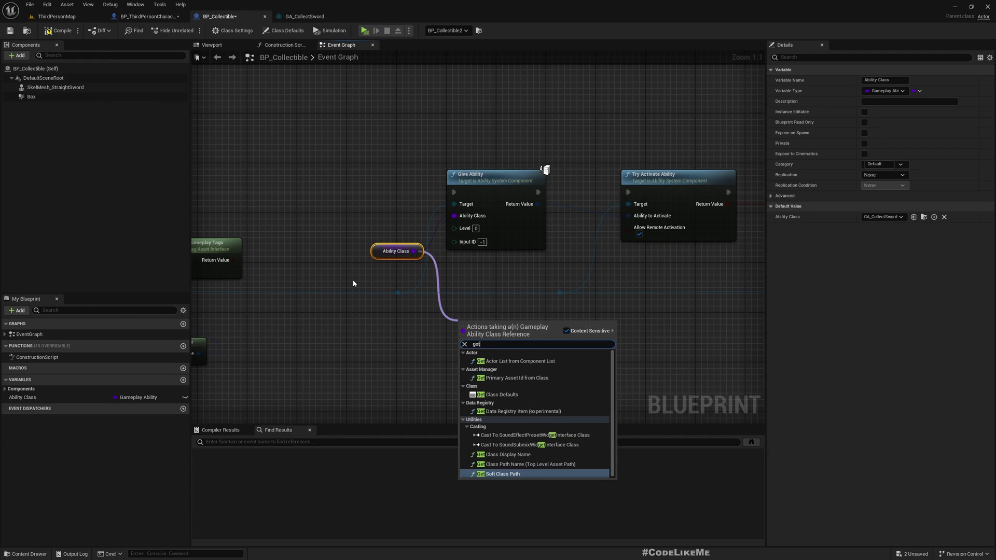
text( blocki)
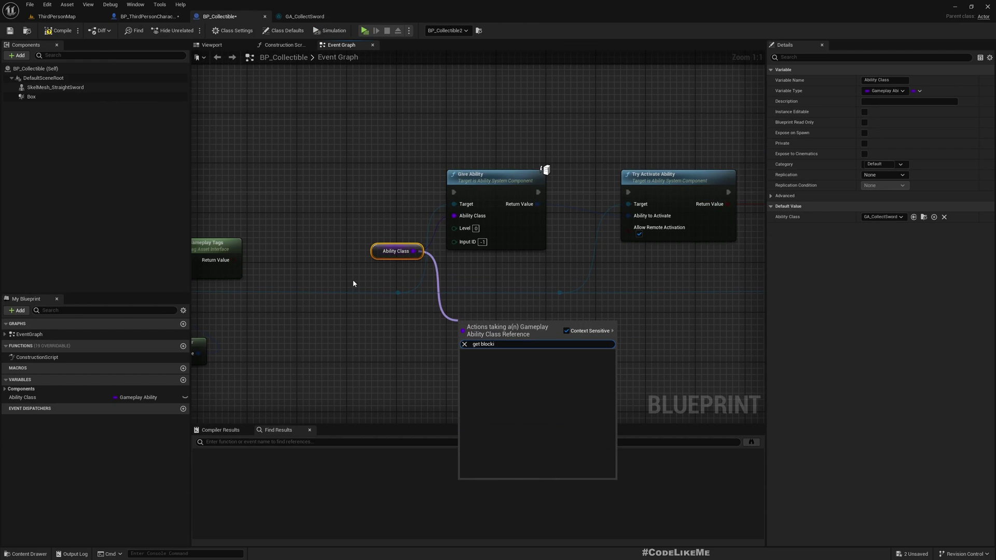
key(Escape)
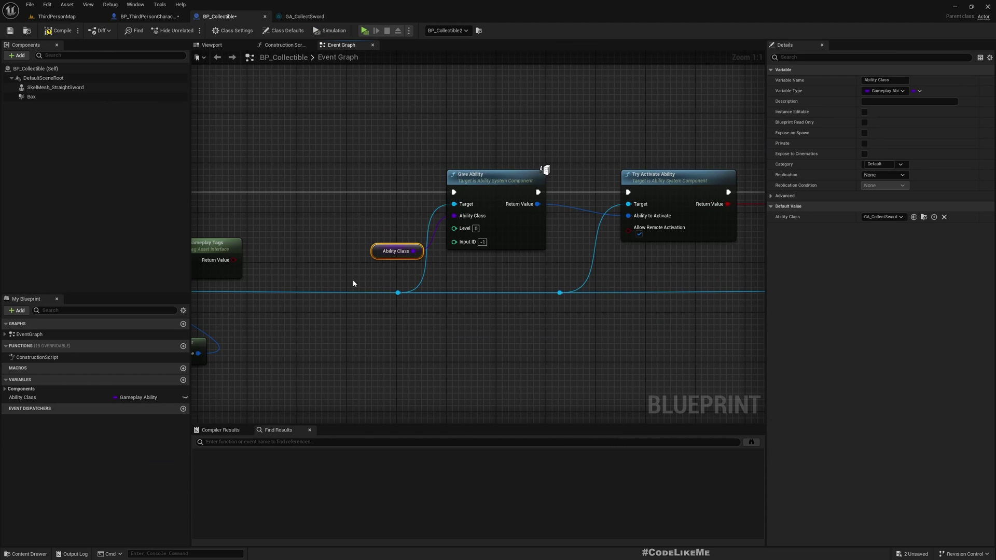
right_drag(352, 279, 480, 271)
drag(477, 259, 528, 308)
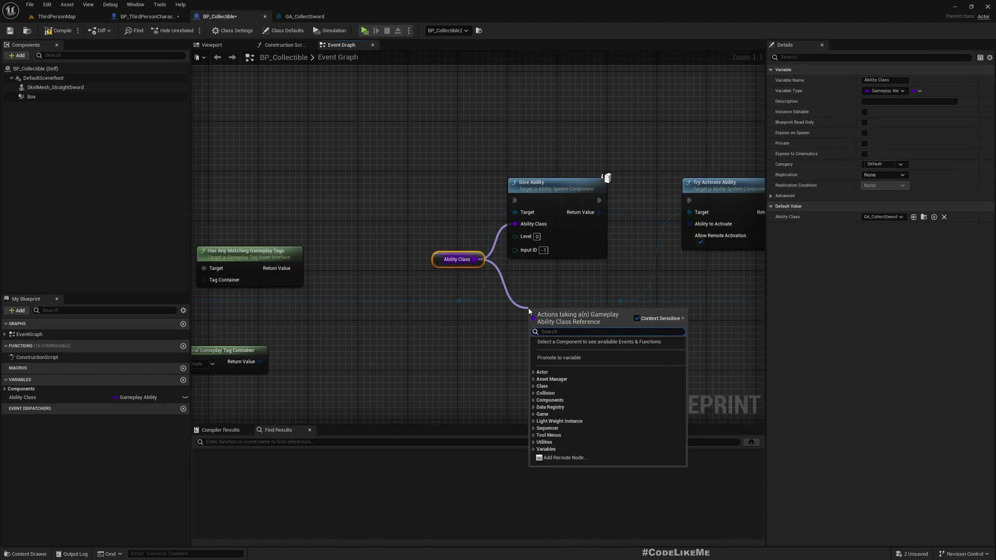
text(tag)
key(Escape)
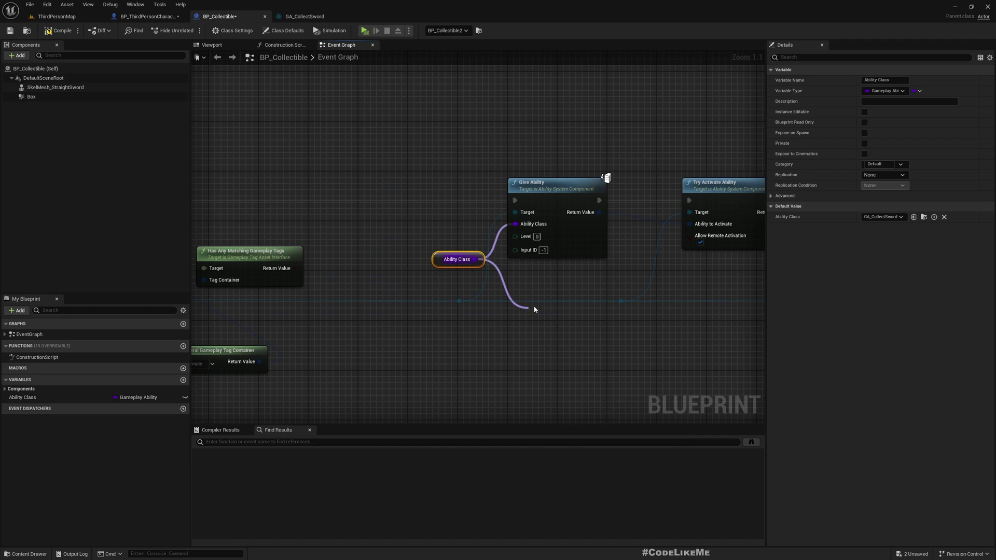
- Delete the Make Literal Gameplay Tag Container node from the tag check
right_drag(340, 281, 633, 262)
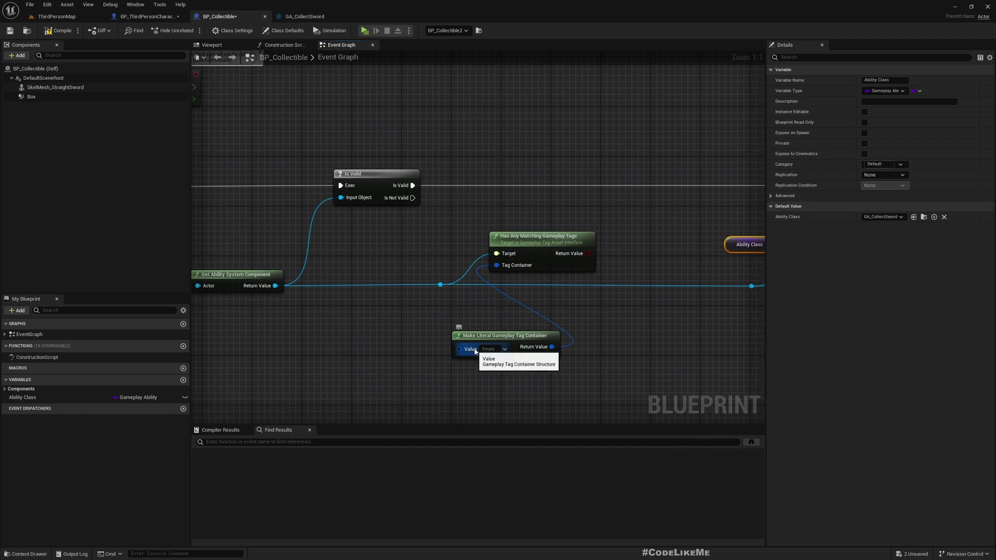
drag(476, 348, 350, 348)
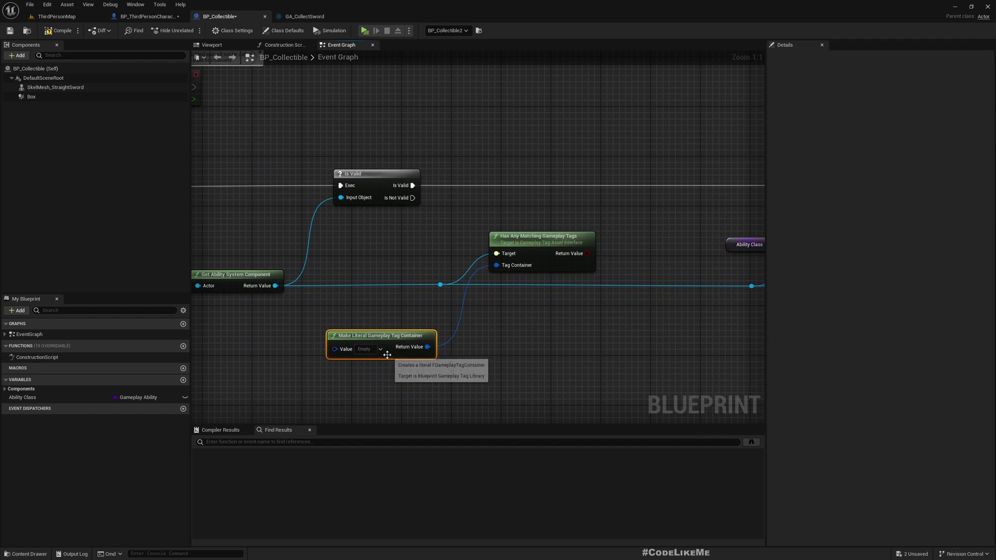
right_click(347, 351)
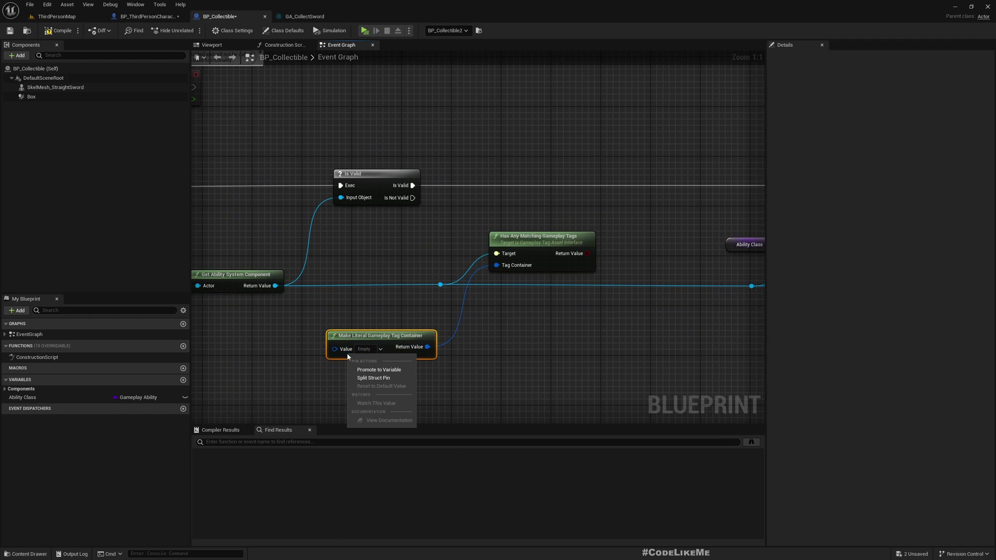
right_click(516, 268)
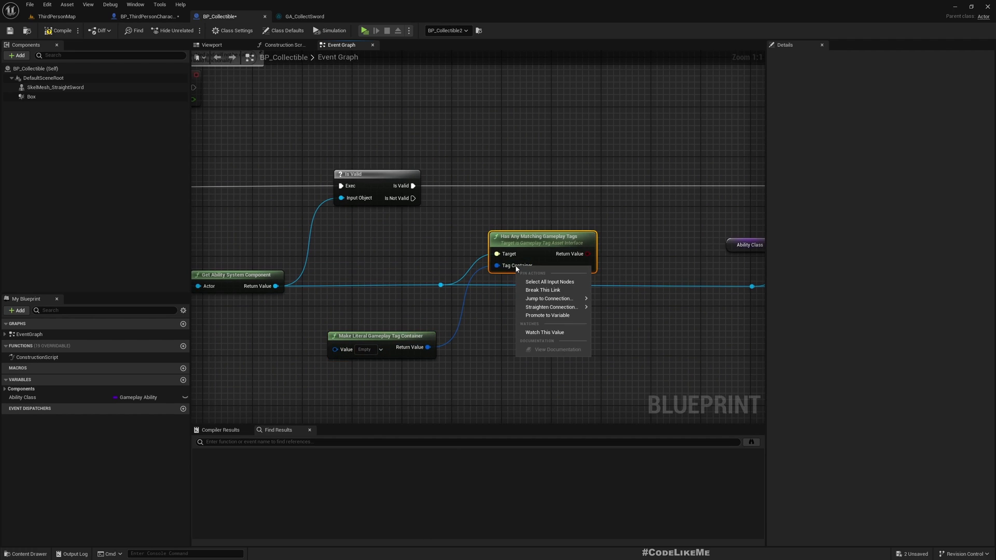
click(377, 324)
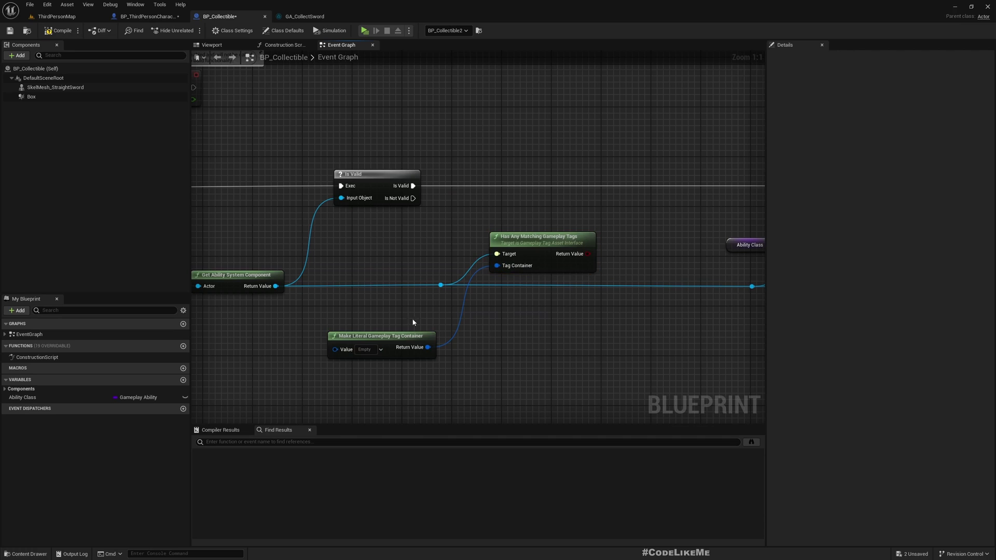
key(Delete)
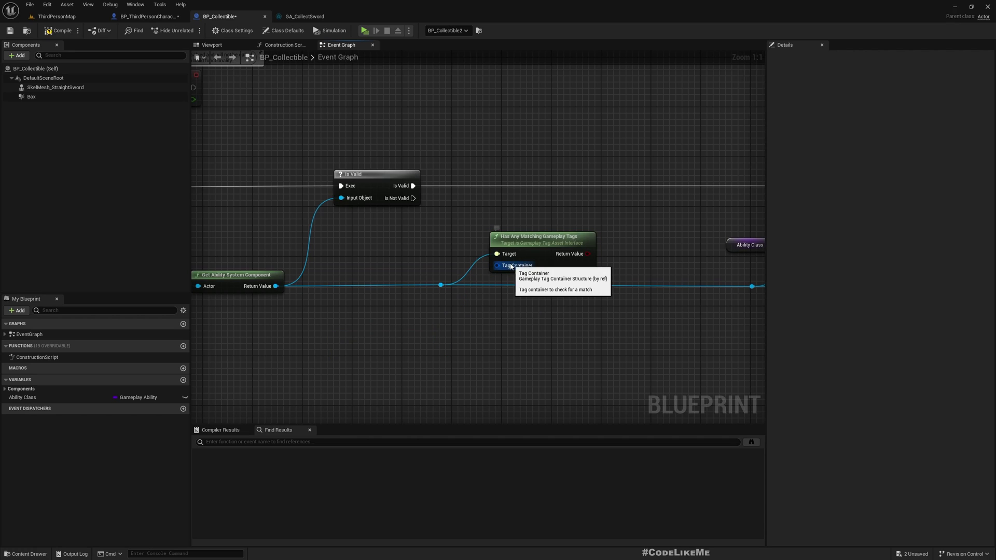
- Promote Tag Container to a variable, compile, and set its default to Weapons.Sword
right_click(511, 266)
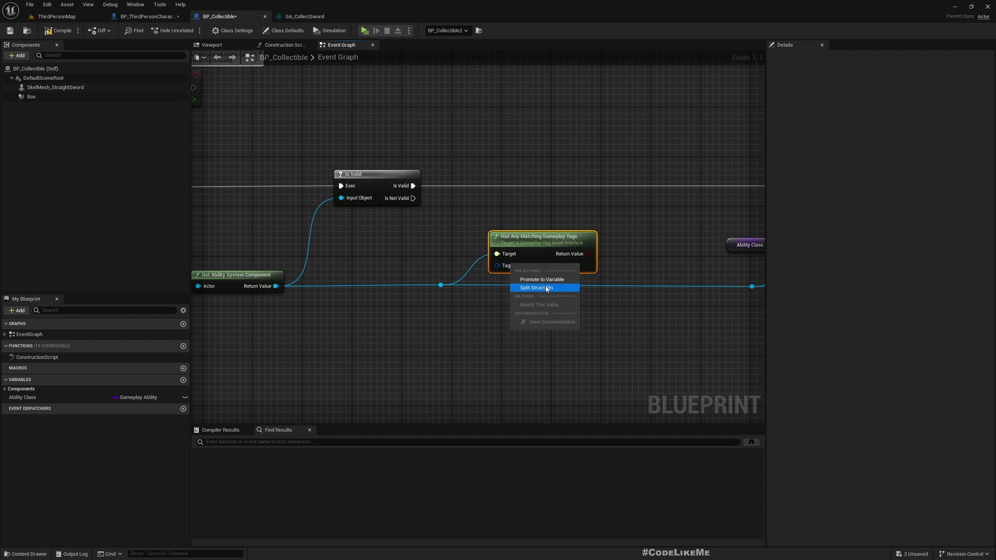
click(539, 284)
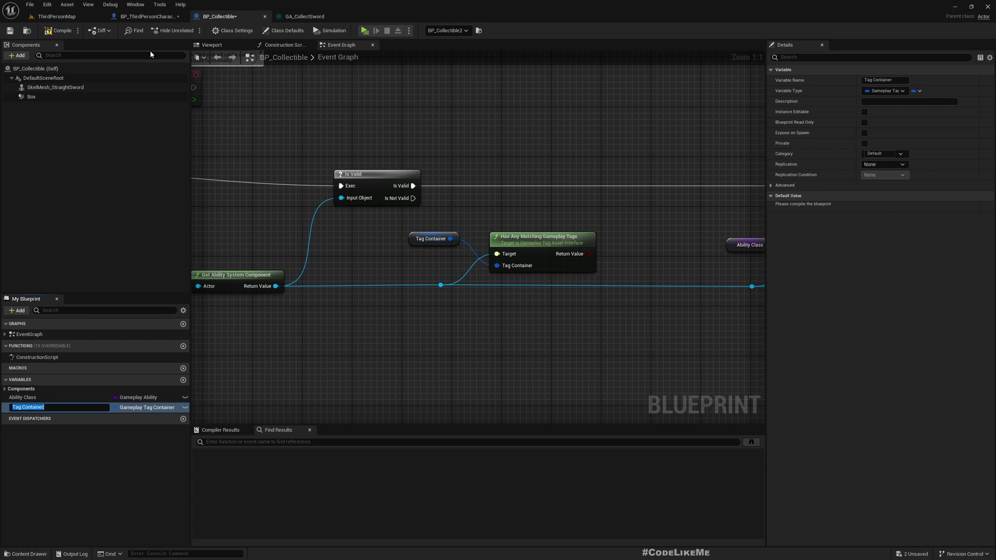
click(57, 33)
click(872, 207)
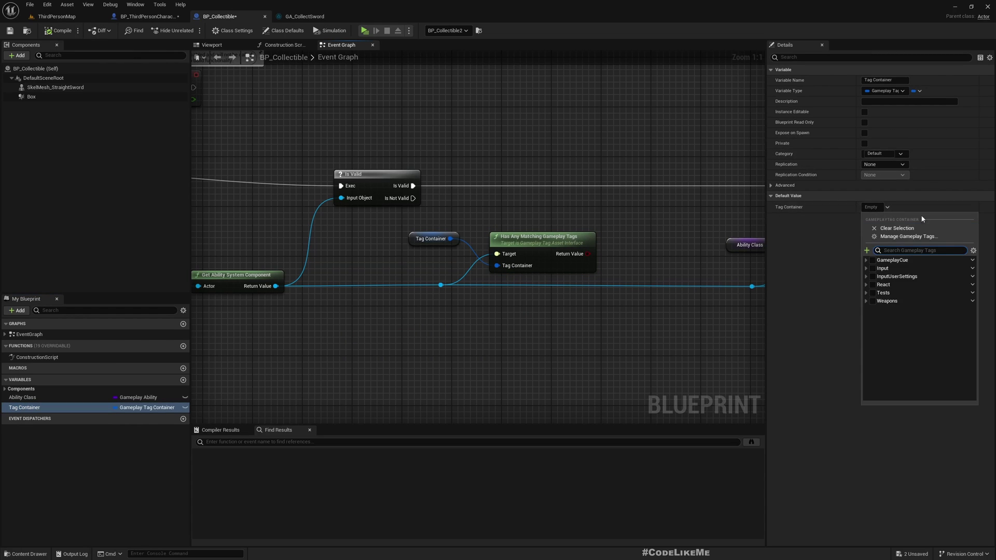
click(866, 301)
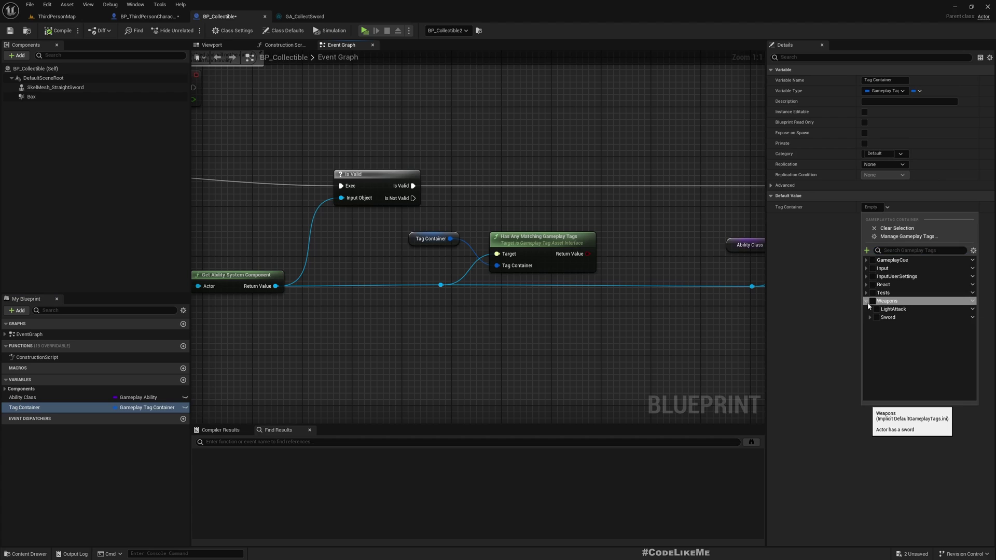
click(875, 318)
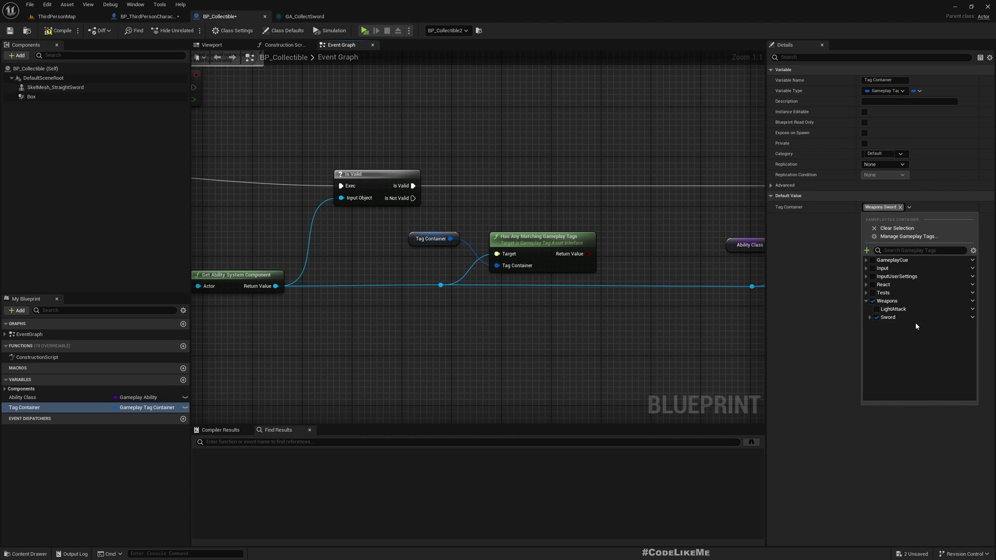
click(634, 333)
- Add a Branch after Is Valid whose condition is the tag match result
right_drag(407, 221, 340, 245)
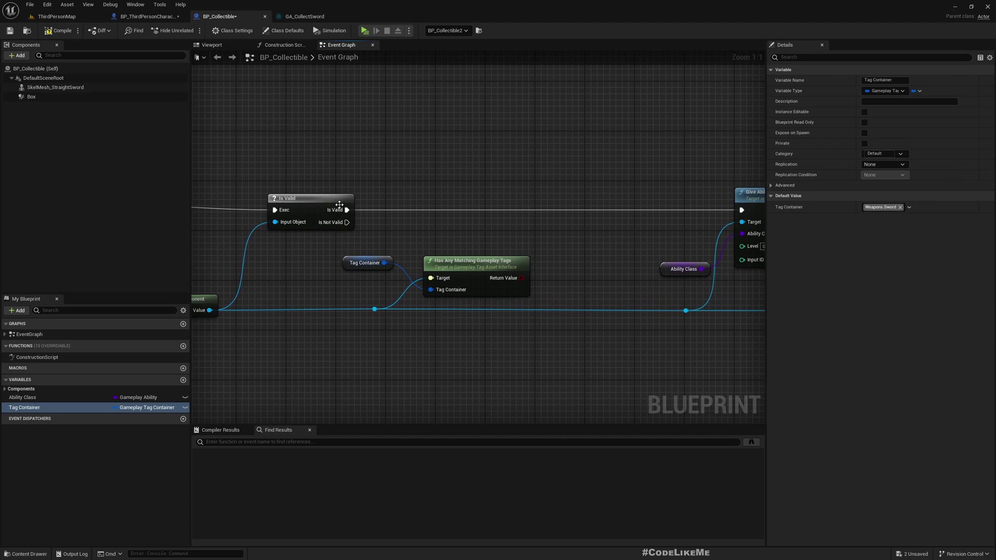
drag(347, 210, 557, 209)
text(b)
key(Return)
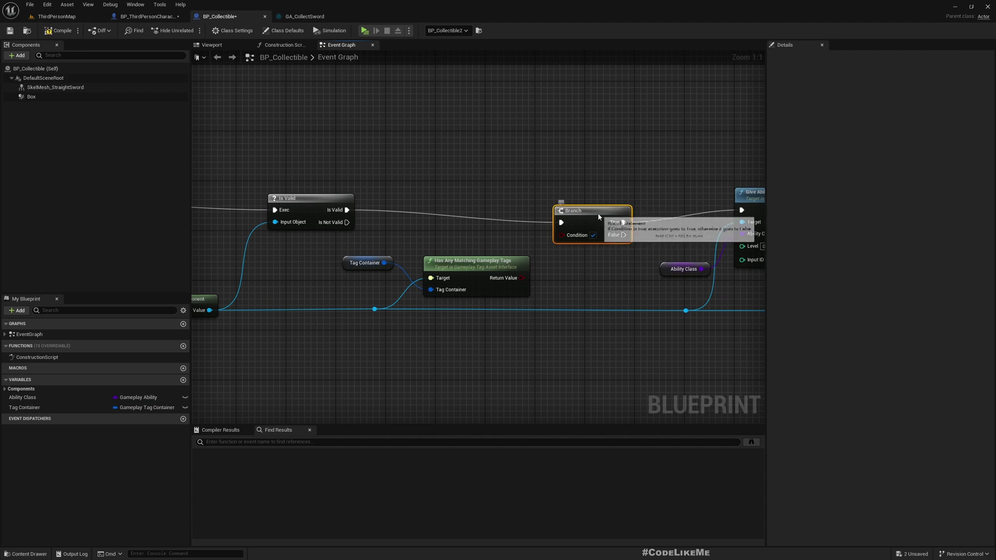
drag(521, 278, 567, 223)
drag(346, 262, 347, 354)
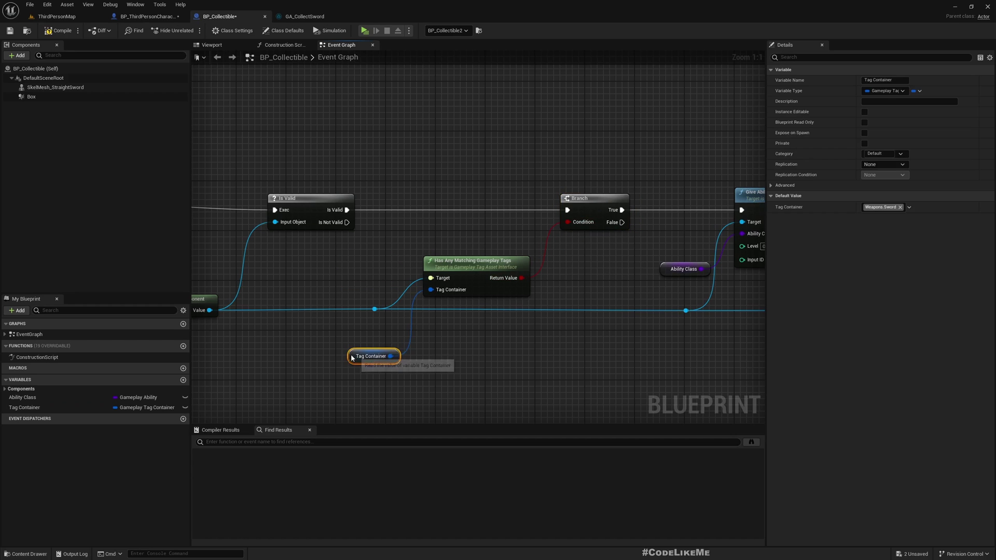
scroll(347, 354, down, 2)
scroll(329, 330, down, 3)
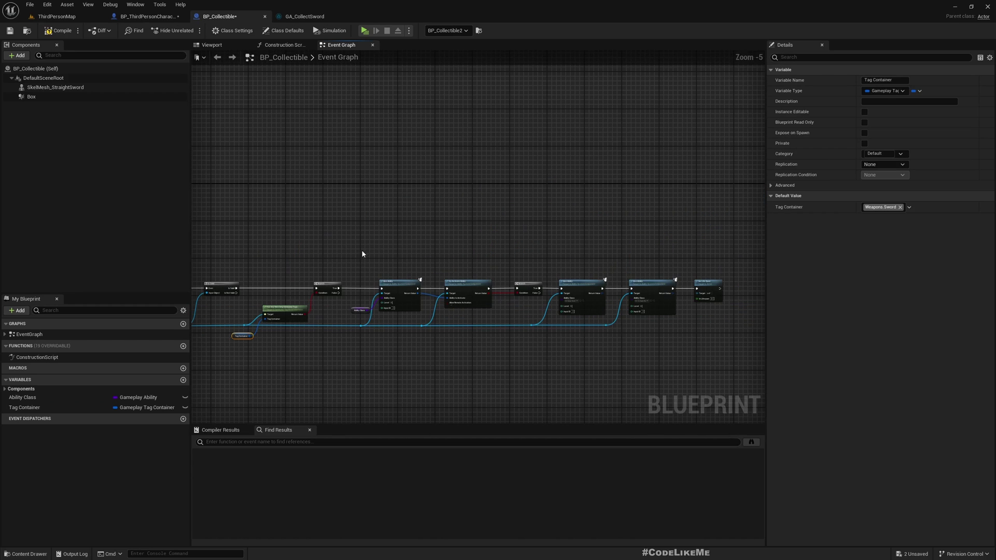
- Wire Give Ability to the Branch's False output instead of True, then return to ThirdPersonMap
drag(628, 391, 756, 368)
scroll(349, 314, up, 4)
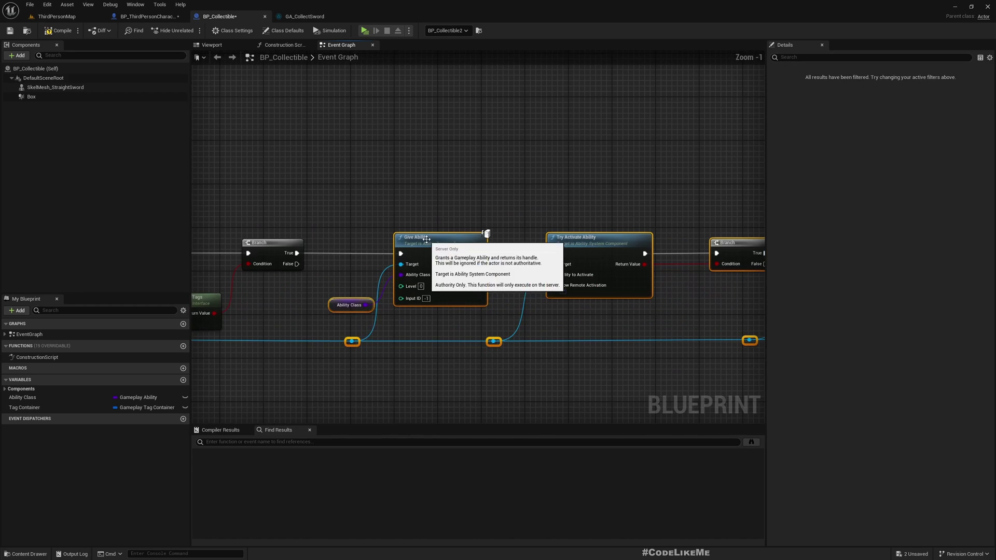
scroll(297, 270, up, 1)
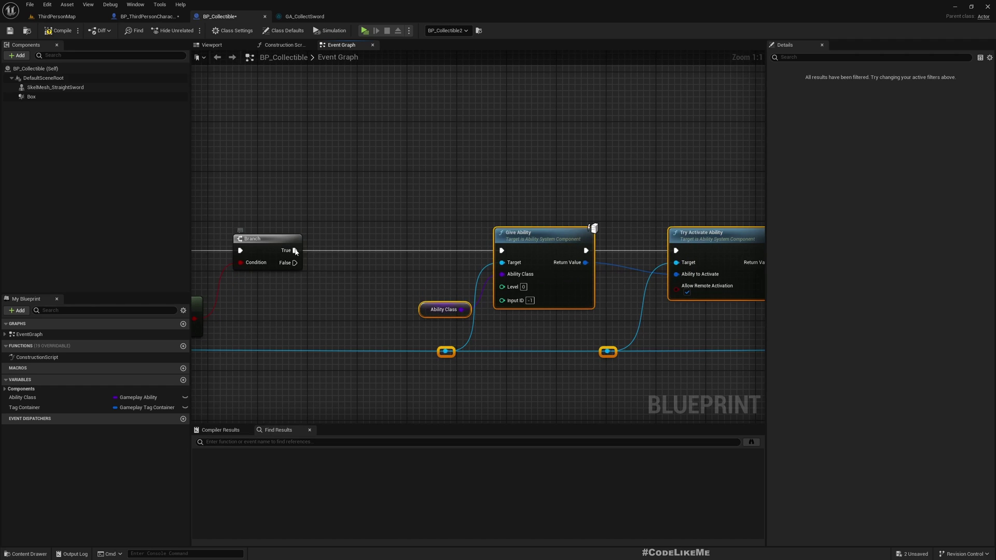
right_click(295, 262)
click(312, 273)
drag(295, 262, 505, 253)
scroll(519, 223, down, 2)
scroll(647, 232, down, 2)
scroll(581, 239, up, 2)
right_drag(529, 219, 443, 197)
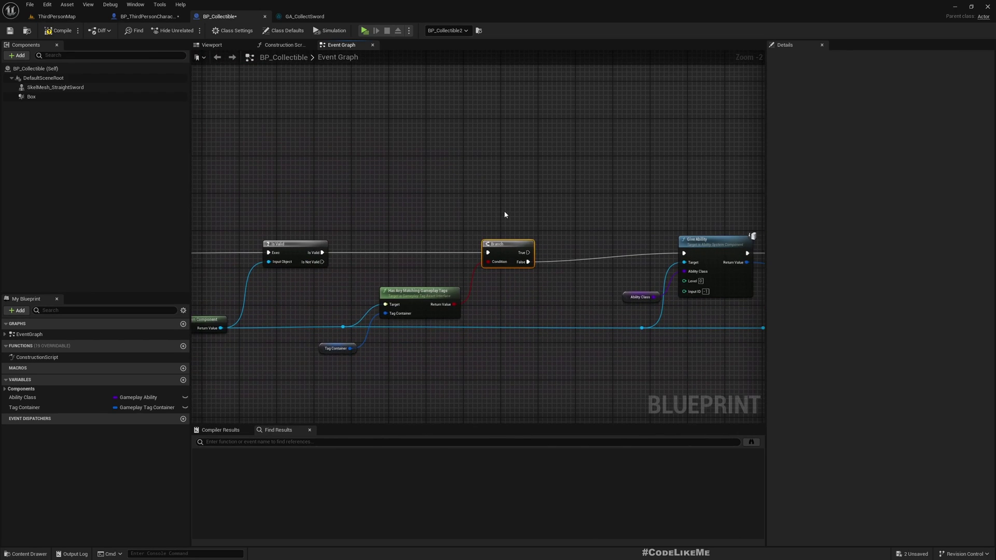
right_drag(504, 215, 415, 206)
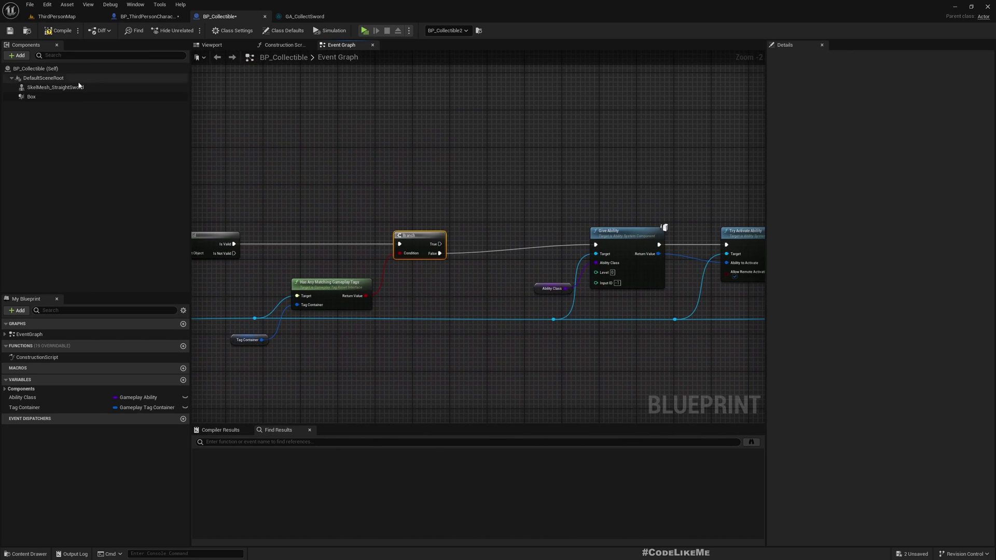
click(57, 17)
- Start a 3-player session, collect a sword with Client 2, and walk the server character forward
click(190, 30)
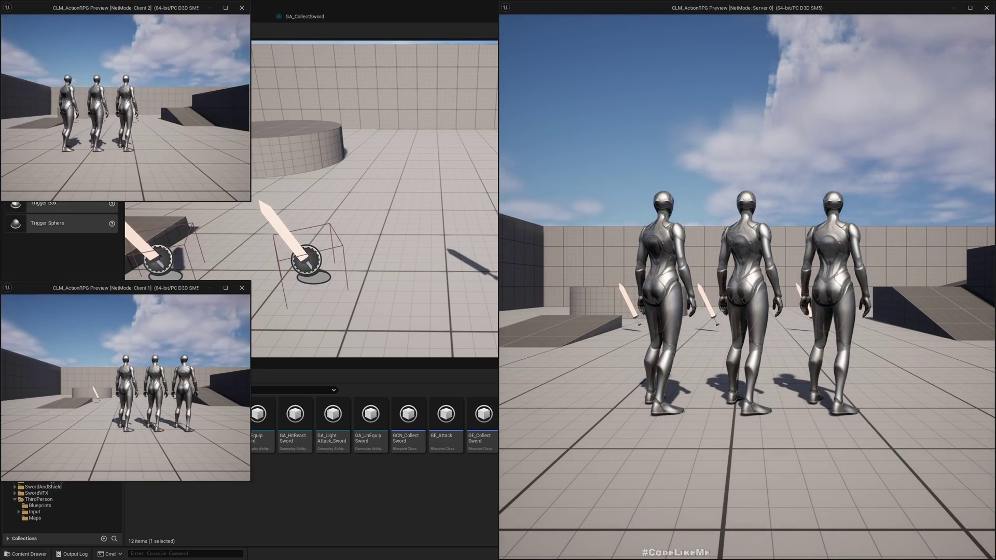
key(w)
key(w)
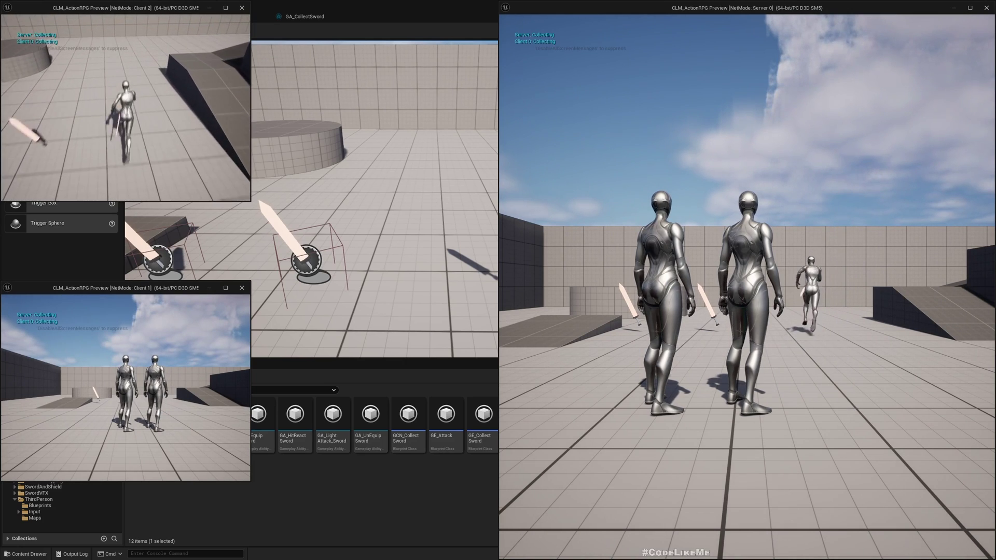
key(w)
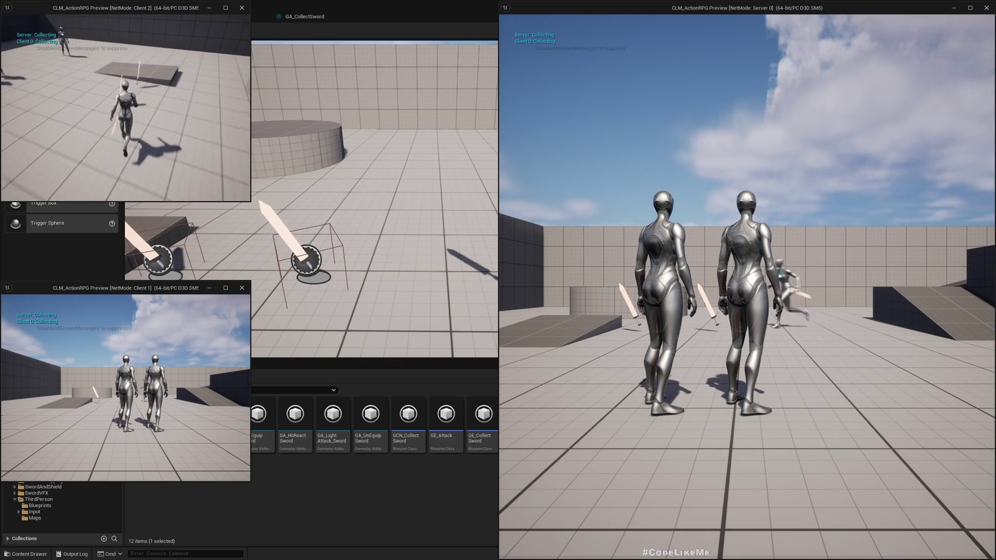
key(w)
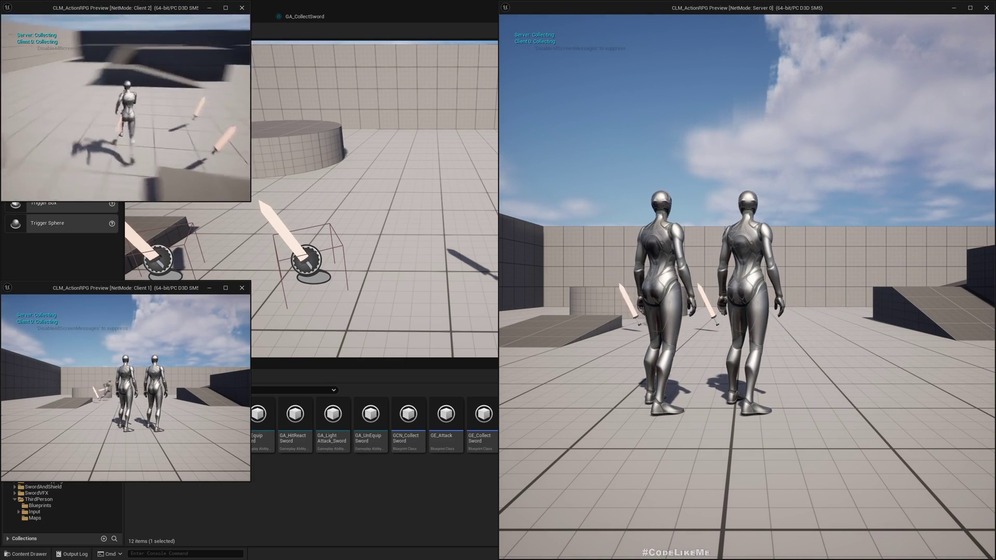
key(w)
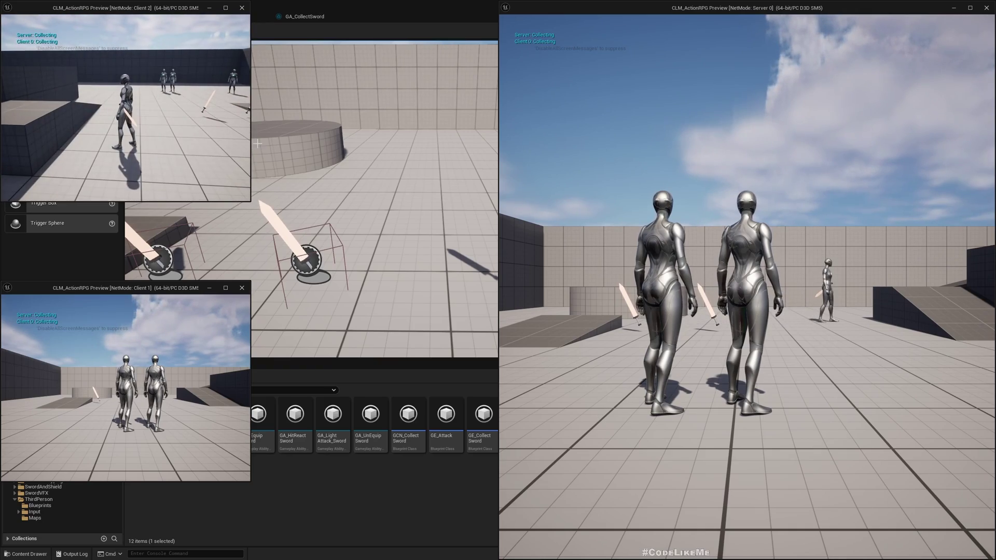
key(w)
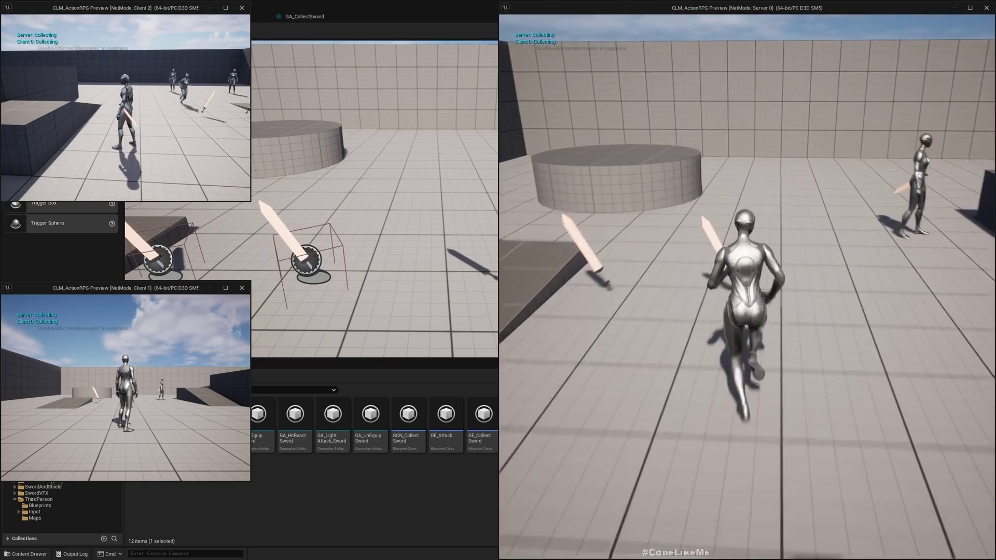
key(w)
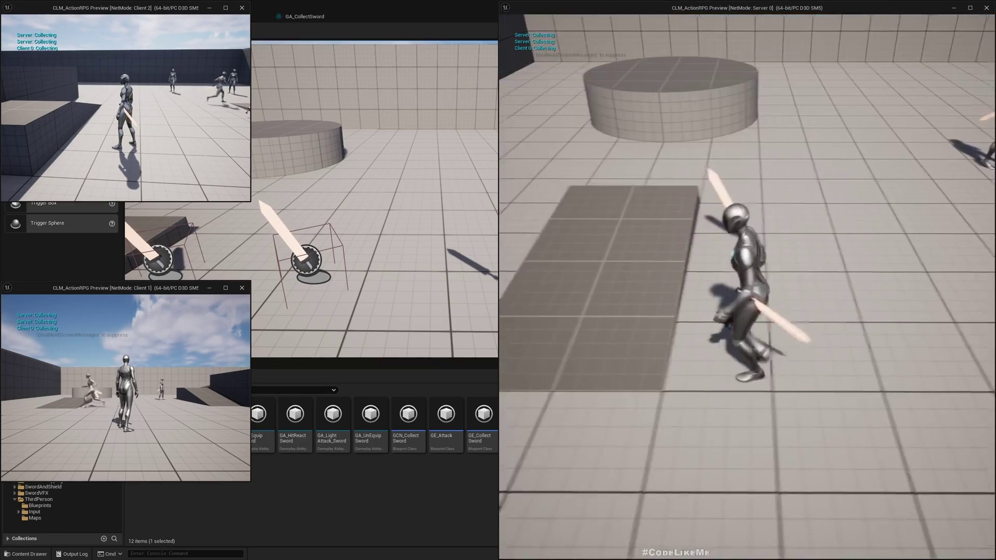
key(w)
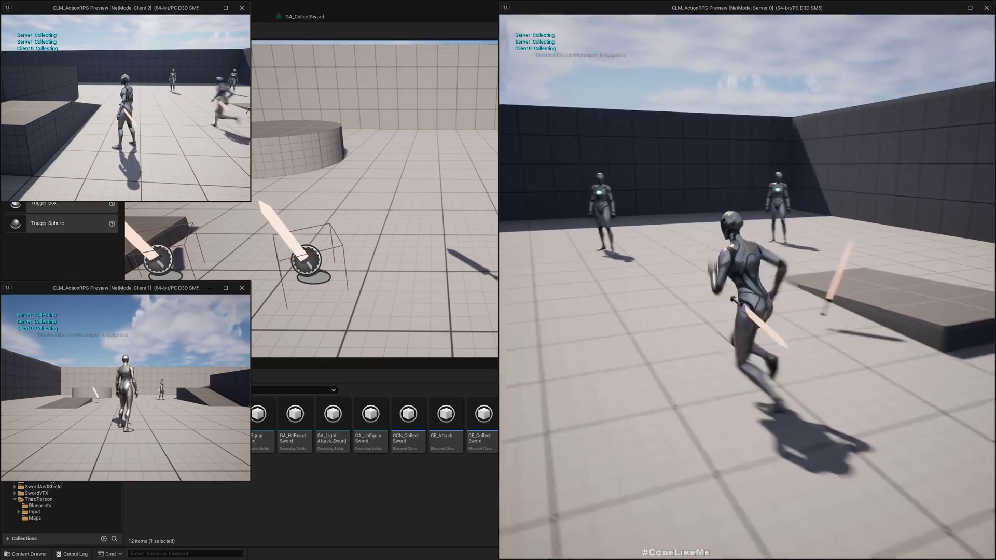
- Swing the server character's sword repeatedly at the other players to show its trail
click(747, 280)
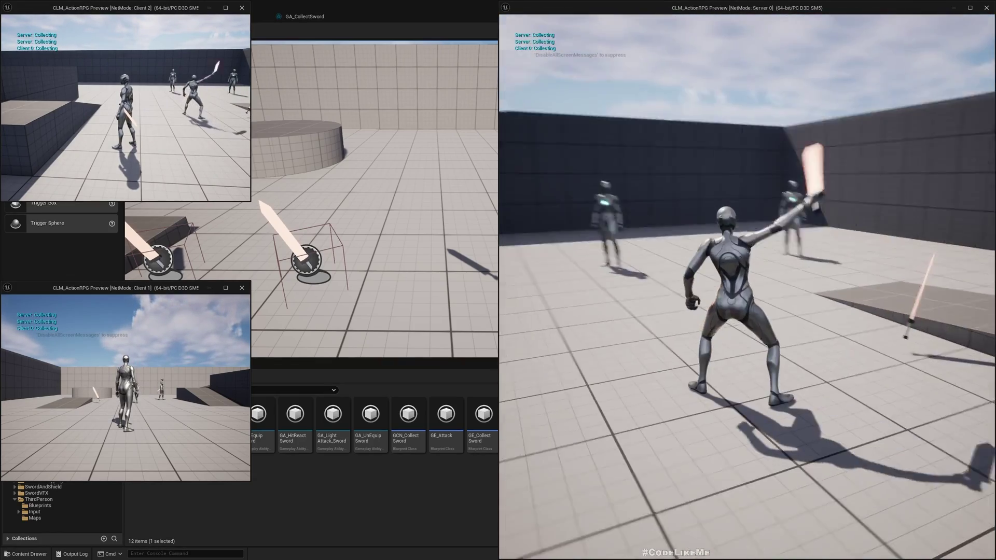
click(748, 280)
key(w)
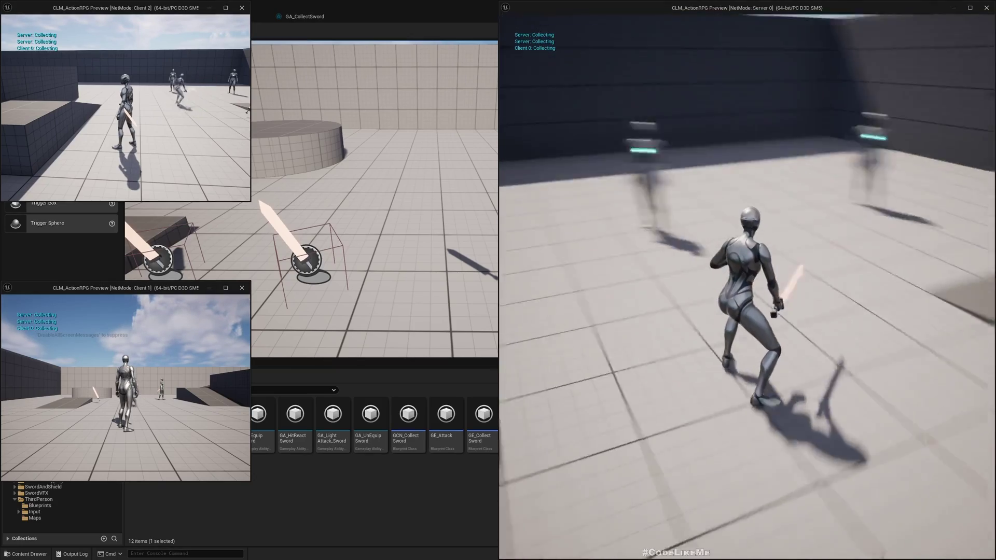
click(746, 280)
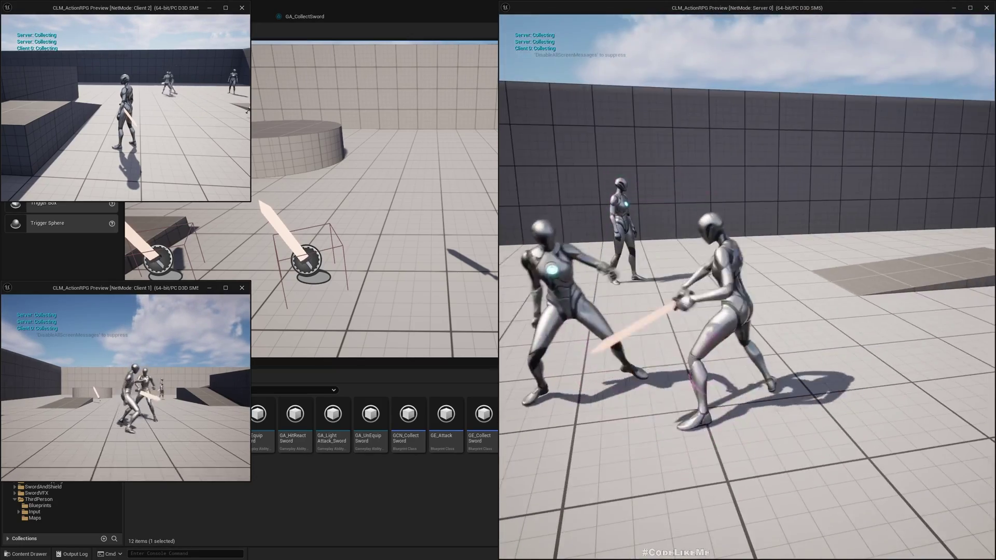
click(747, 280)
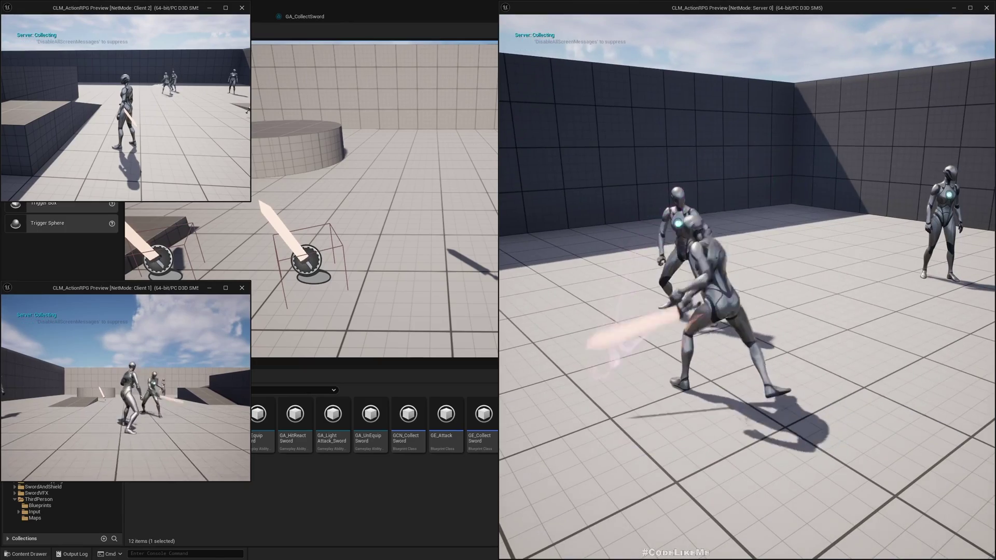
click(747, 280)
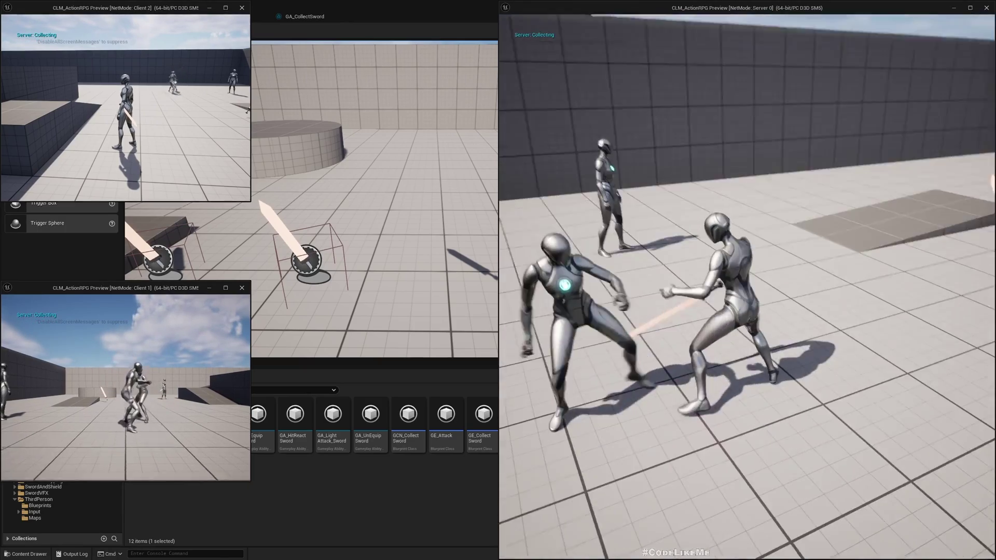
click(747, 280)
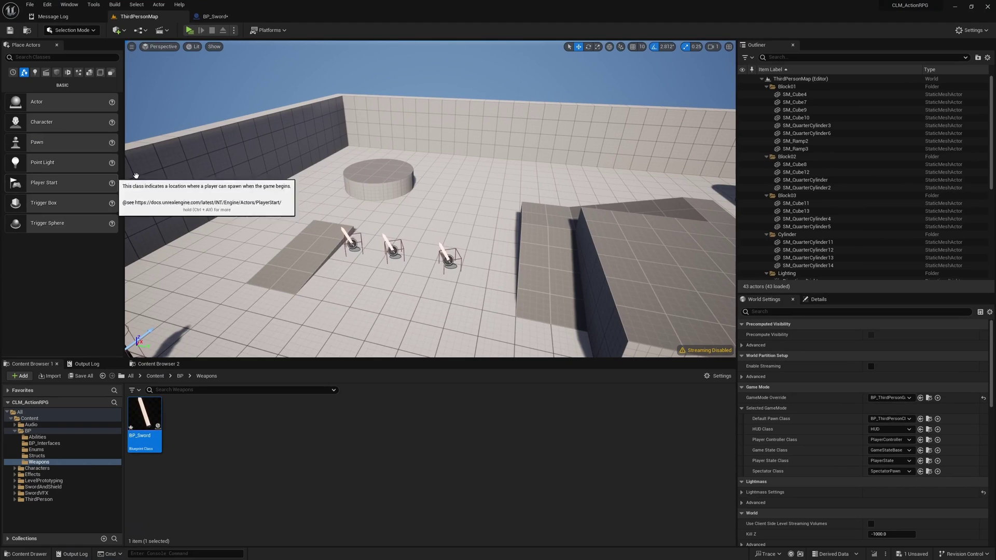
- Open BP_Sword and shift the Branch, Trail FX, Activate and Deactivate nodes right
double_click(144, 416)
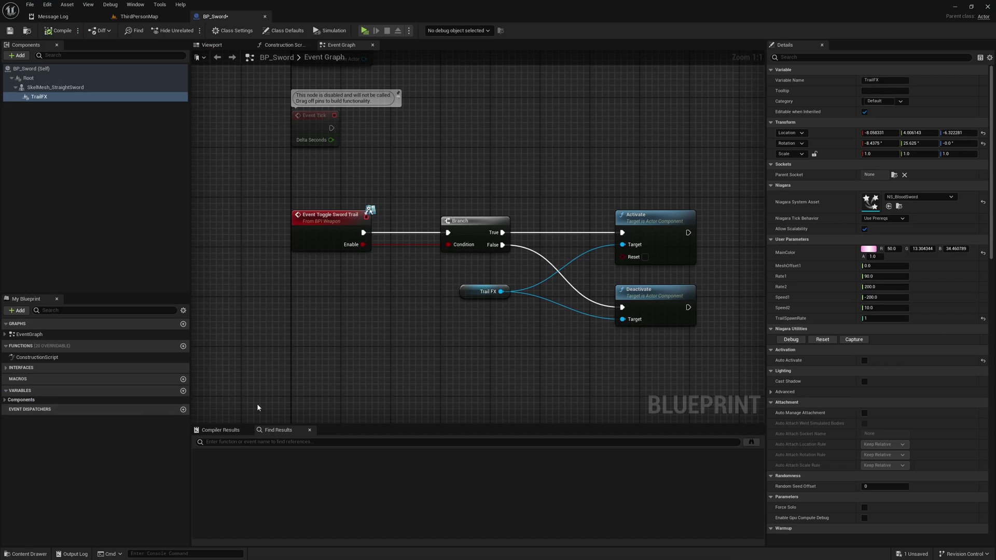
right_drag(410, 338, 350, 281)
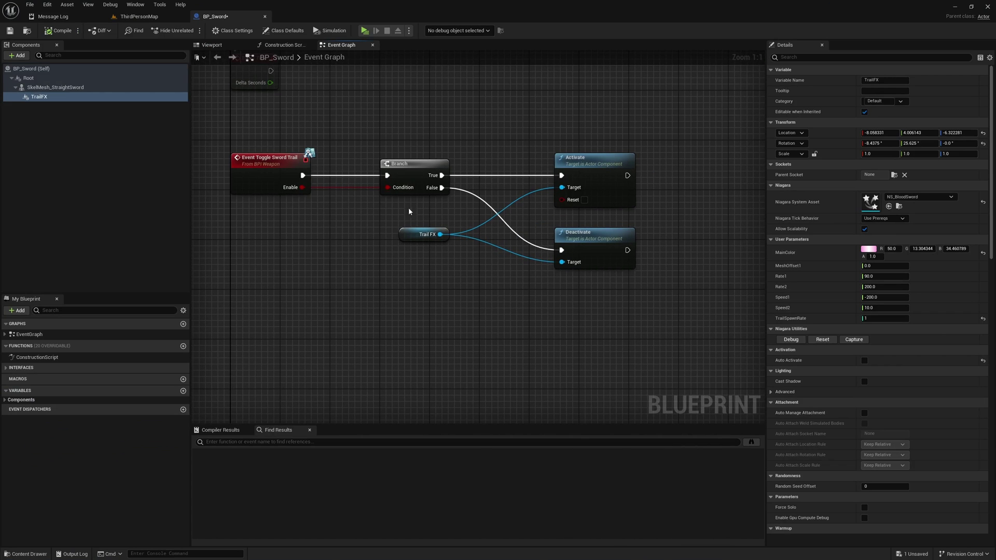
drag(401, 150, 655, 298)
click(313, 241)
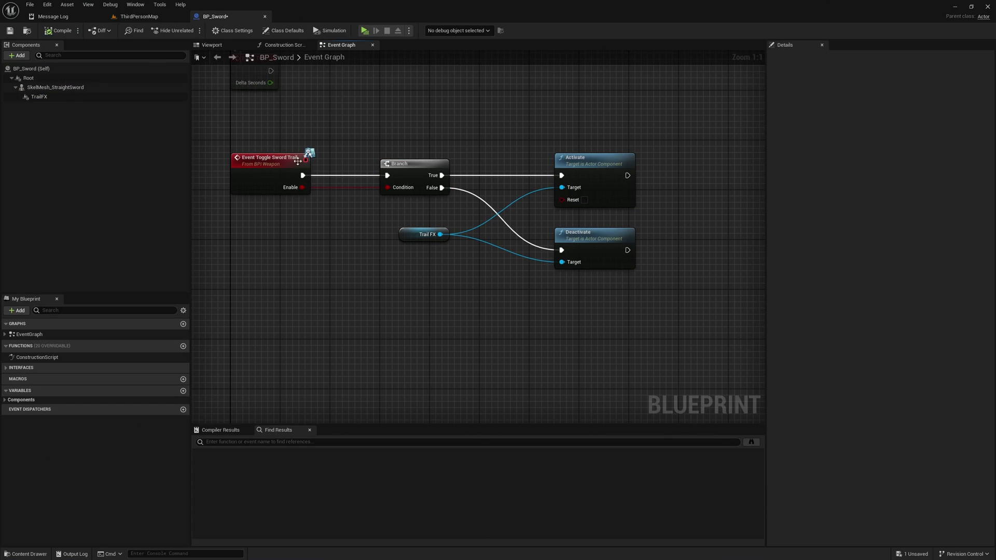
drag(387, 122, 663, 282)
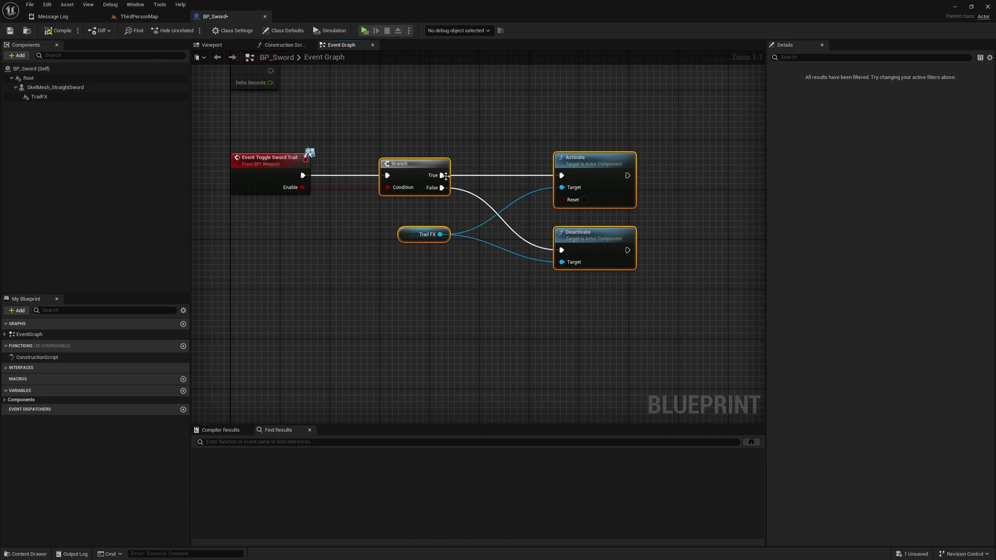
drag(412, 167, 530, 166)
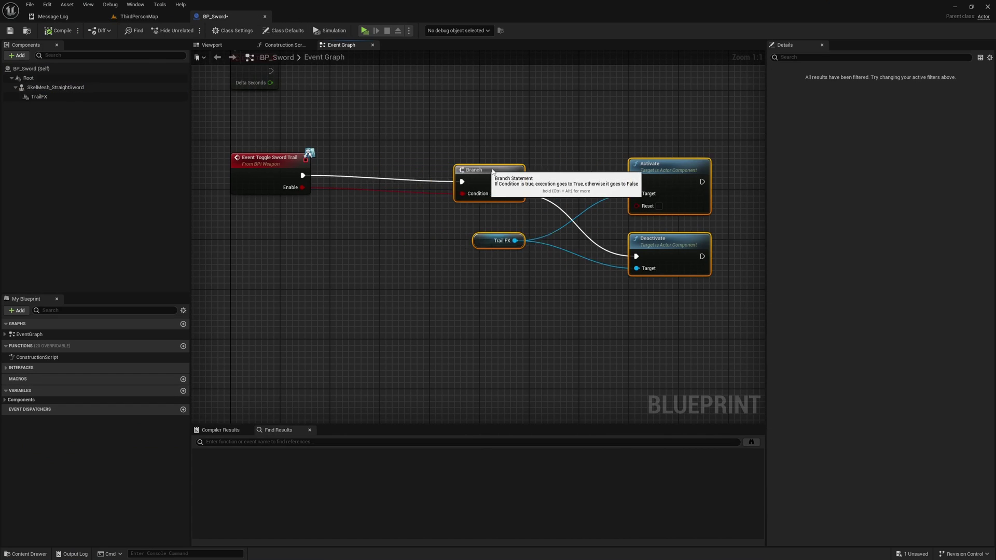
- Promote Enable to TrailEnabled, wire the event into its SET node, and set RepNotify
right_click(297, 192)
click(334, 238)
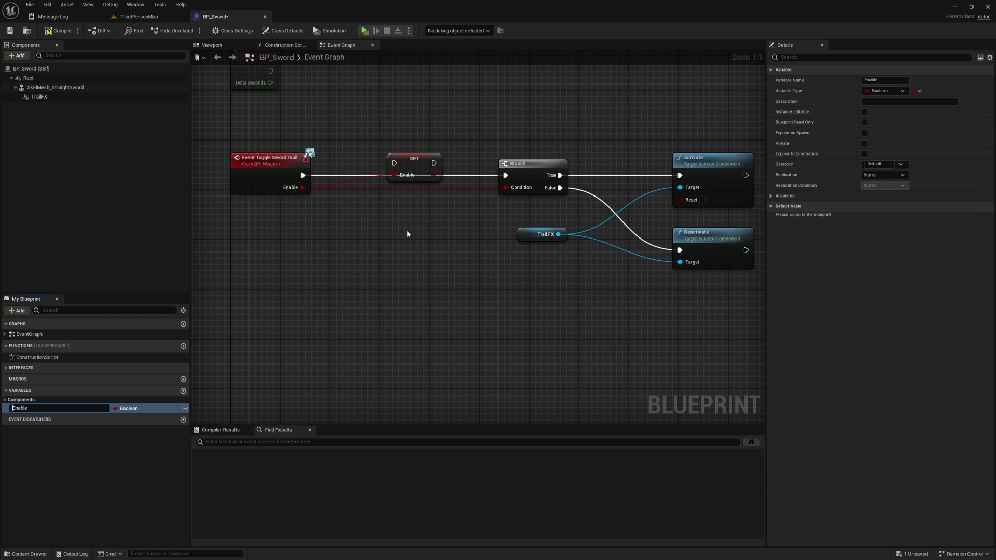
text(Trail)
key(Return)
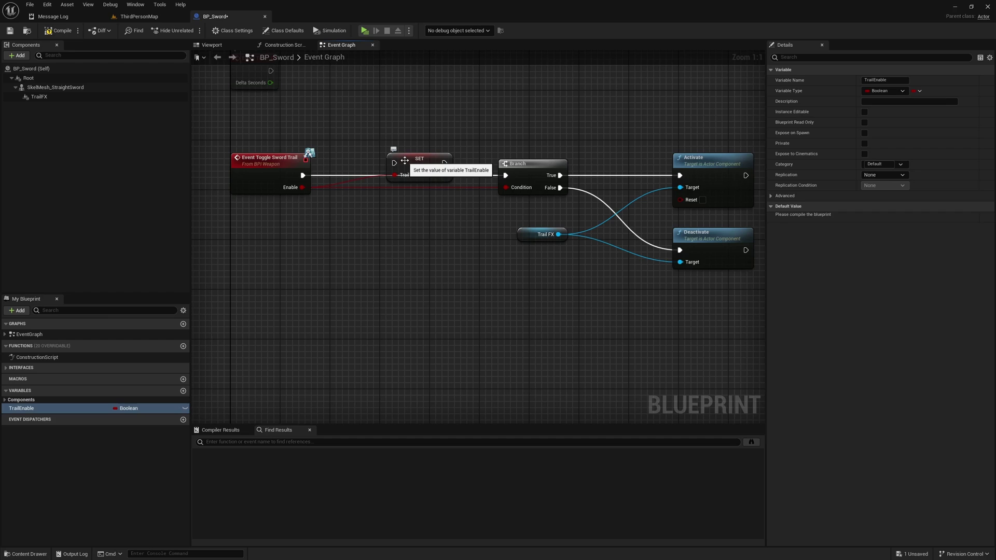
text(d)
key(Return)
drag(304, 177, 311, 174)
mouse_move(398, 161)
mouse_down()
mouse_move(503, 169)
mouse_move(506, 178)
mouse_move(457, 182)
mouse_move(506, 187)
mouse_move(419, 171)
mouse_up()
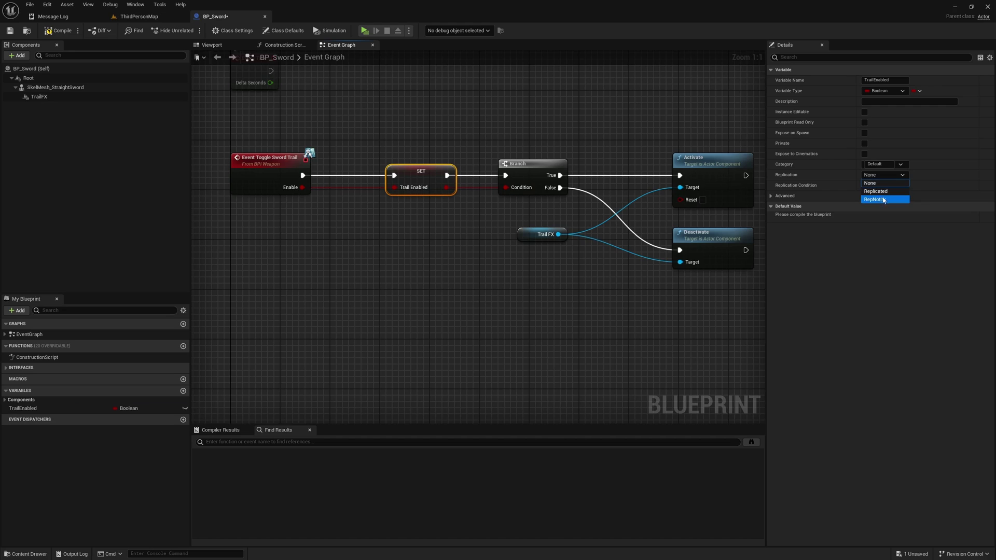
click(874, 199)
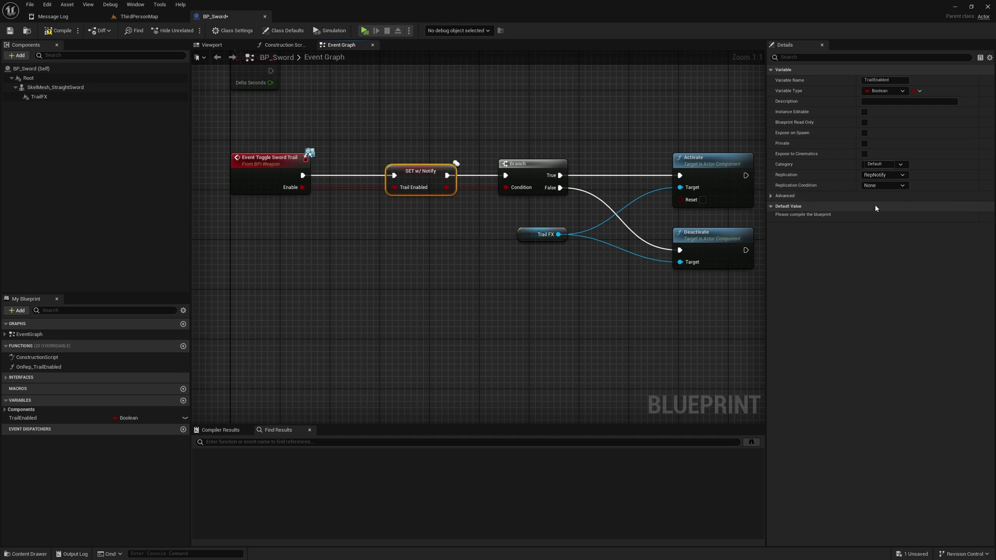
- Compile BP_Sword and select the Branch, Trail FX, Activate and Deactivate nodes
click(65, 32)
right_drag(519, 277, 368, 271)
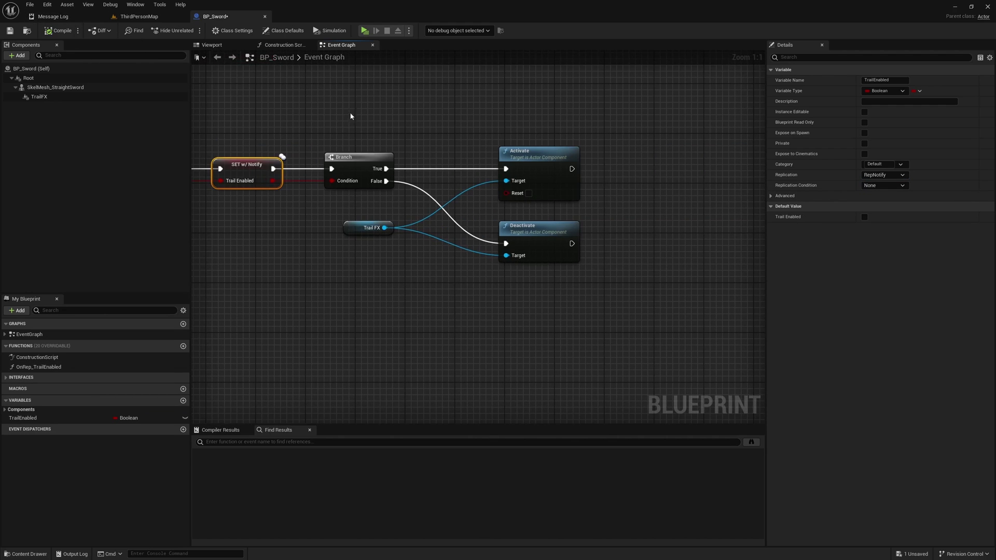
drag(348, 114, 624, 286)
right_drag(391, 273, 433, 234)
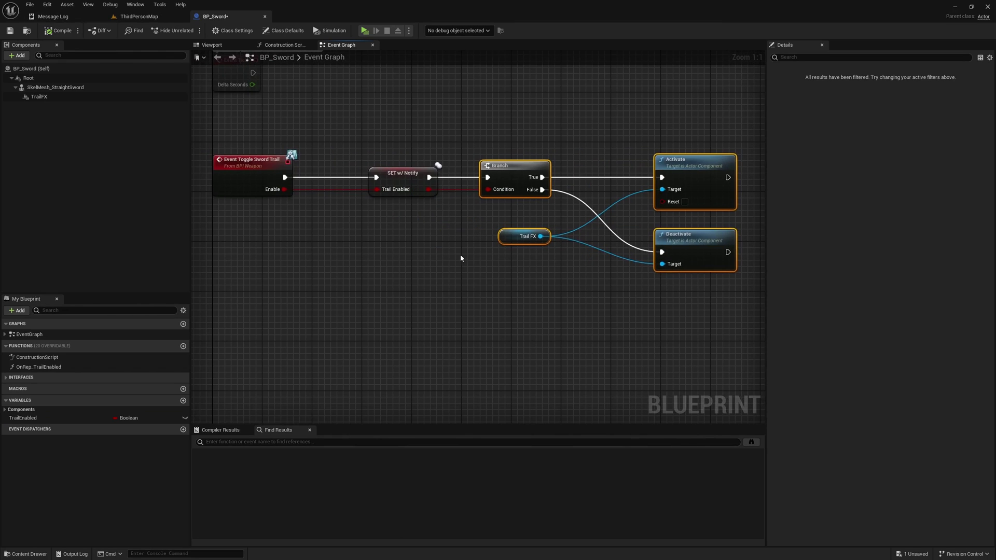
- In OnRep_TrailEnabled, add a TrailEnabled getter and line up the trail nodes beside the event
double_click(390, 181)
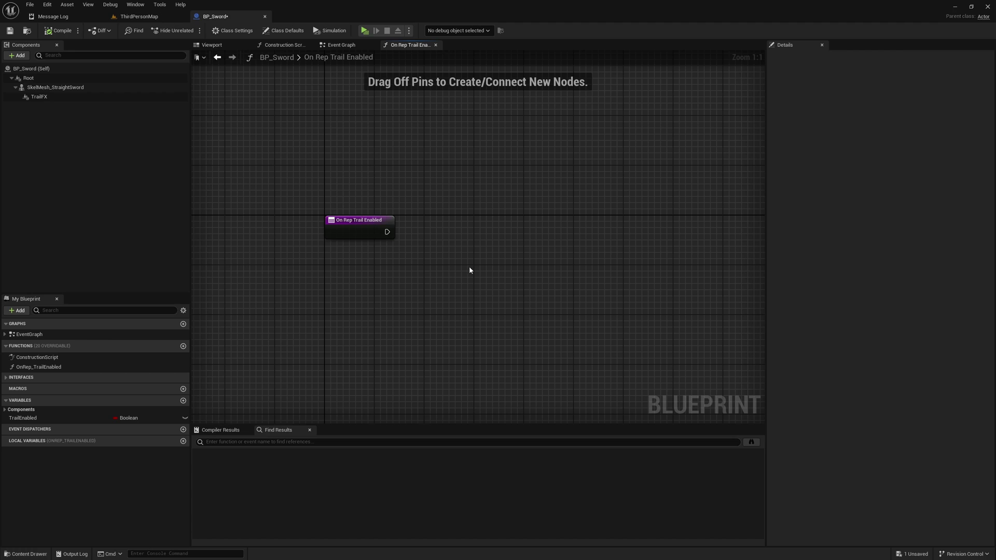
drag(23, 419, 405, 277)
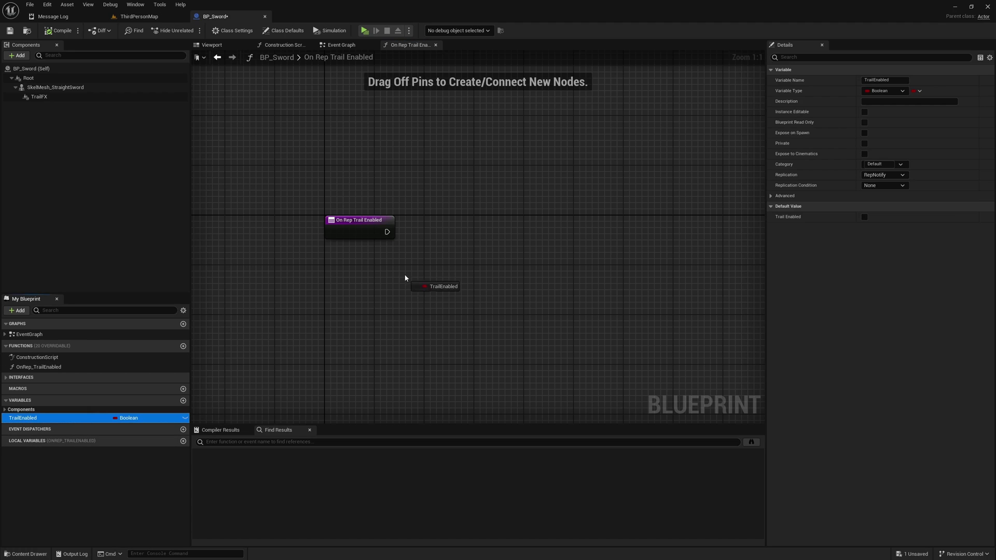
click(433, 293)
right_drag(496, 250, 438, 236)
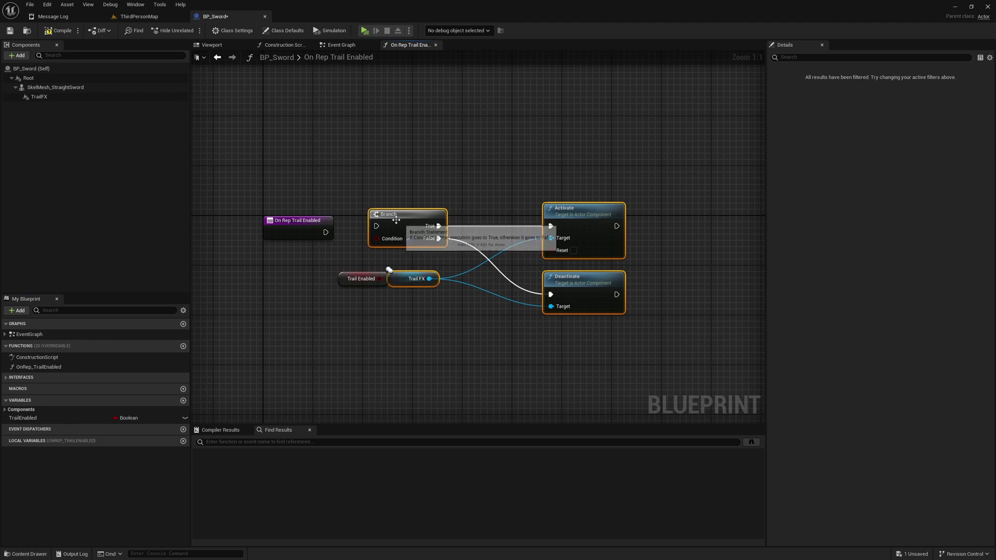
drag(396, 221, 471, 233)
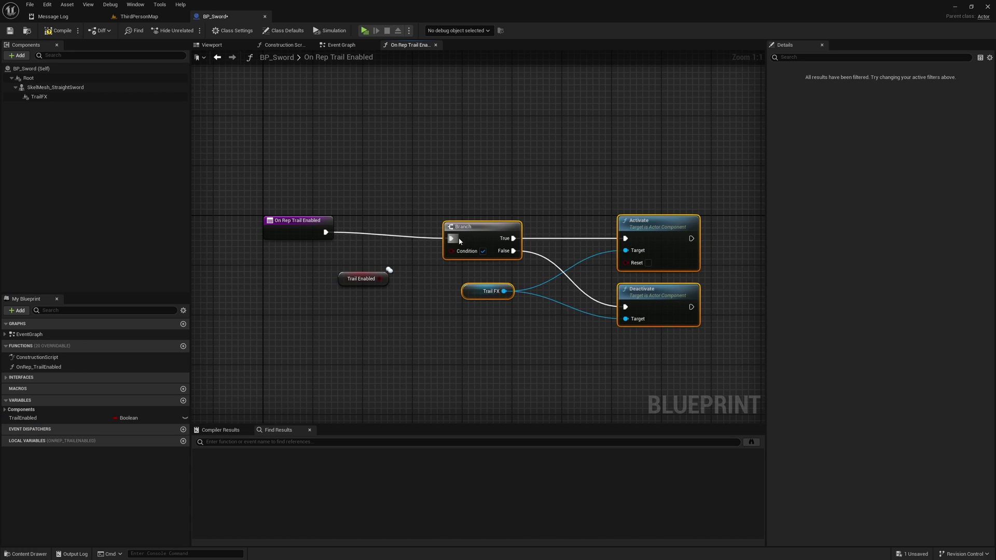
drag(460, 237, 463, 231)
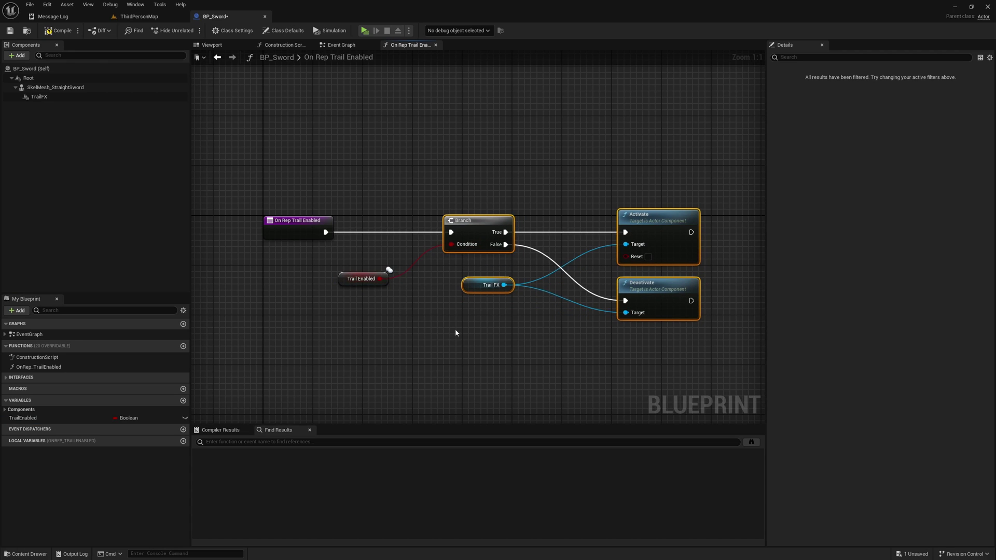
- Play ThirdPersonMap with three clients; Client 2 grabs a sword and swings it twice
click(131, 17)
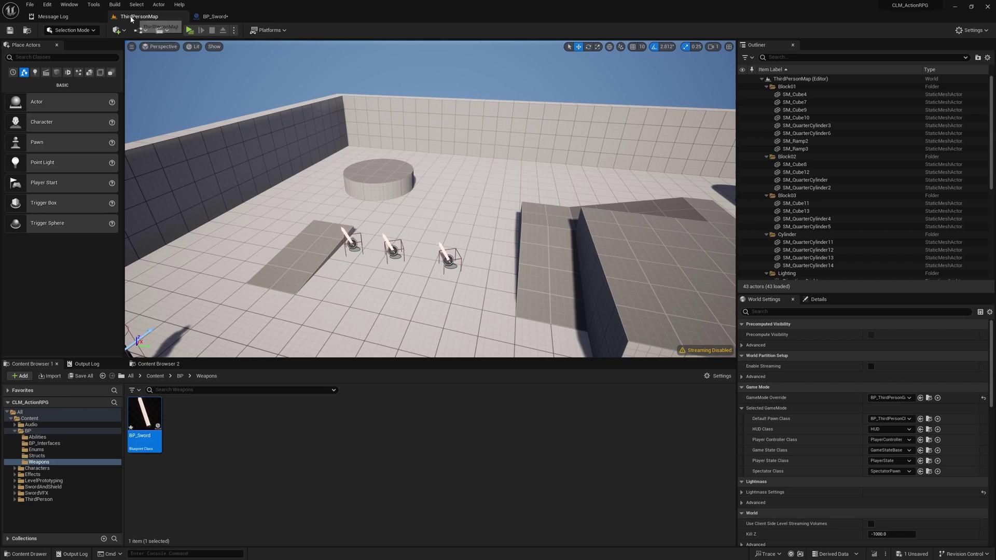
click(188, 30)
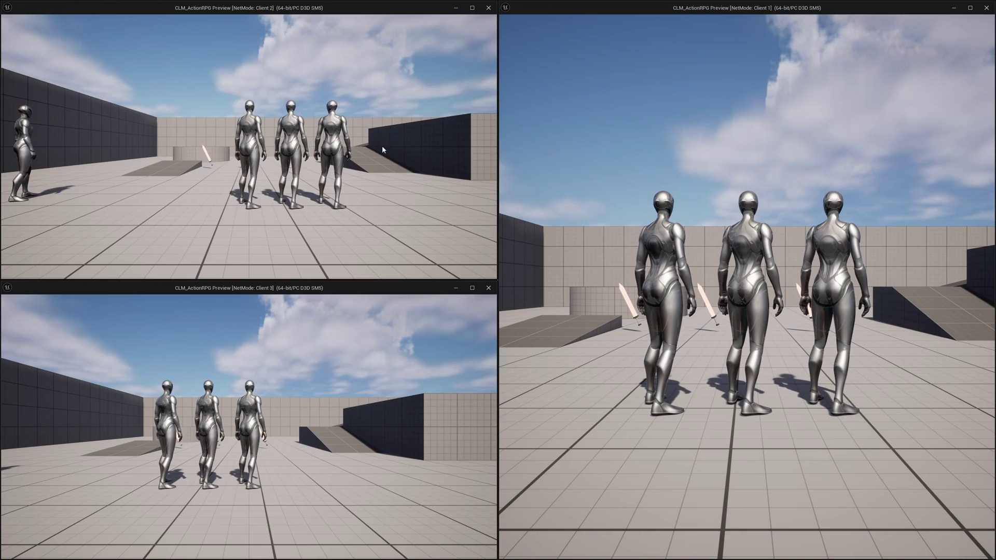
click(382, 145)
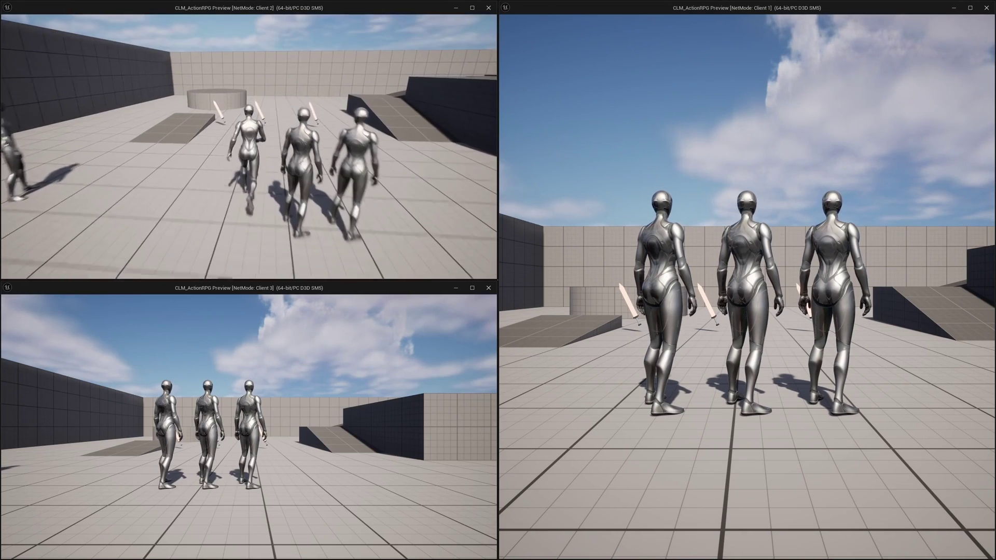
key(w)
key(w)
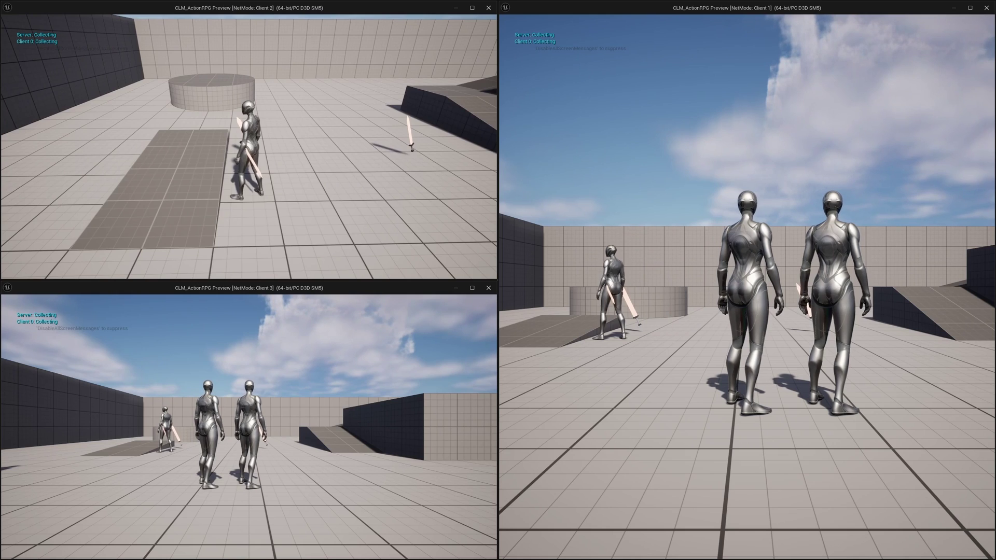
key(w)
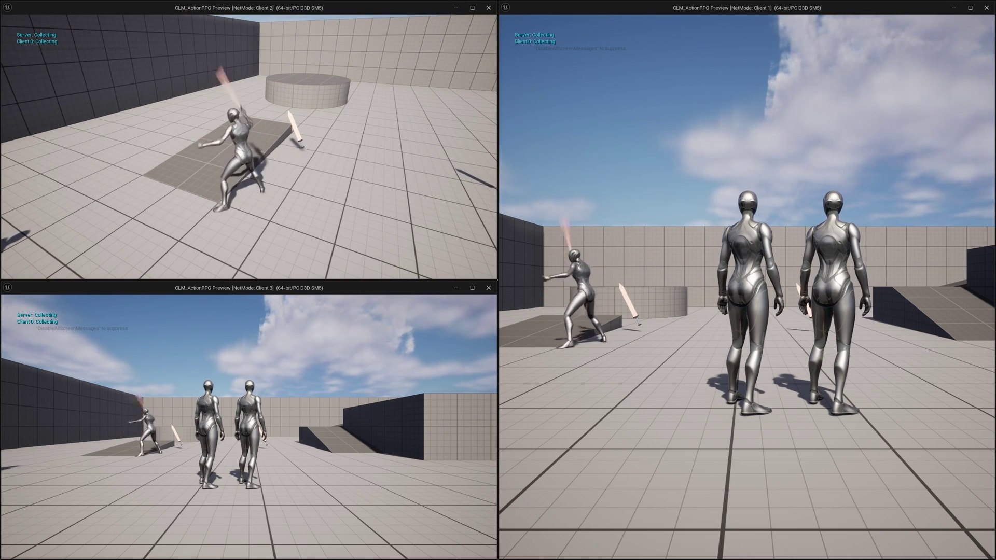
key(1)
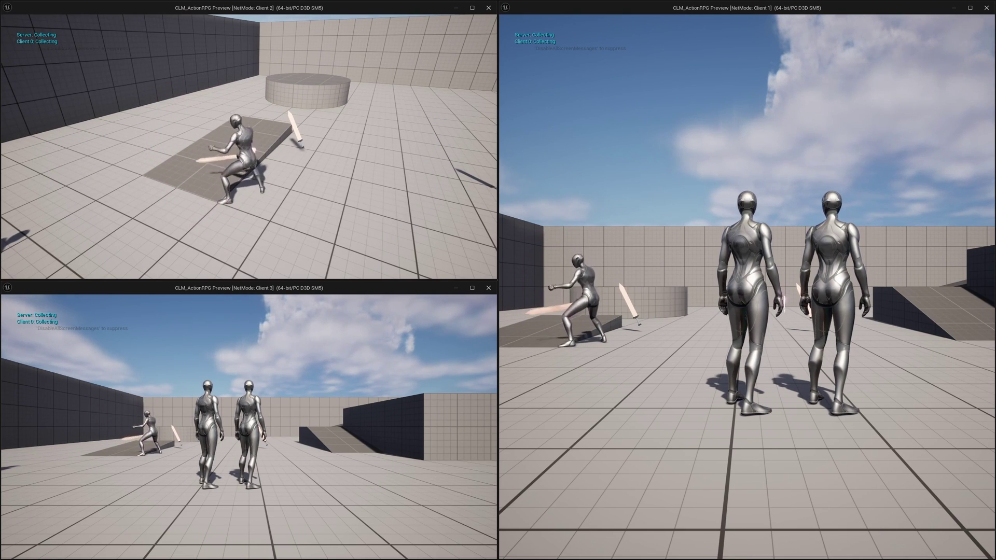
key(1)
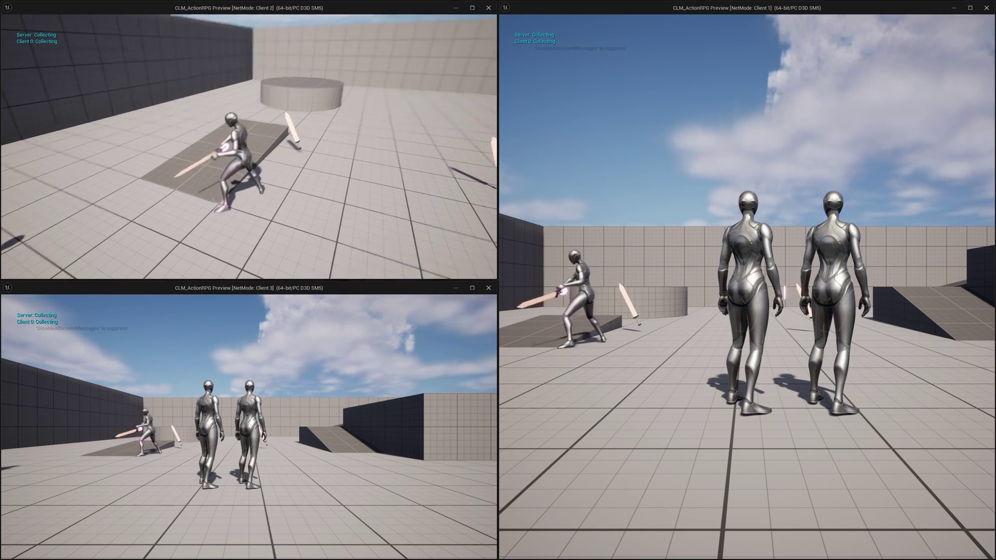
- Have Client 1 grab a sword and attack the other player repeatedly to check trails
click(822, 252)
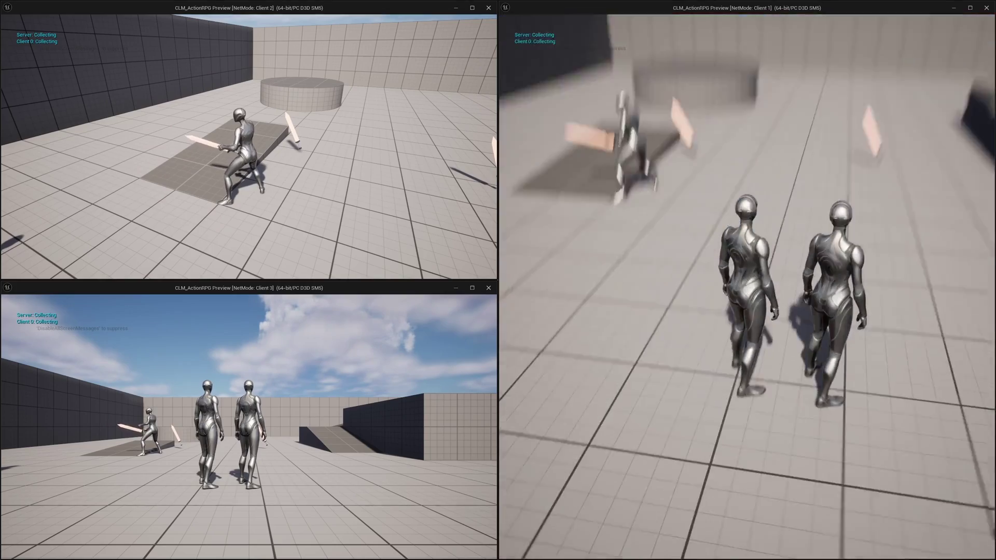
key(w)
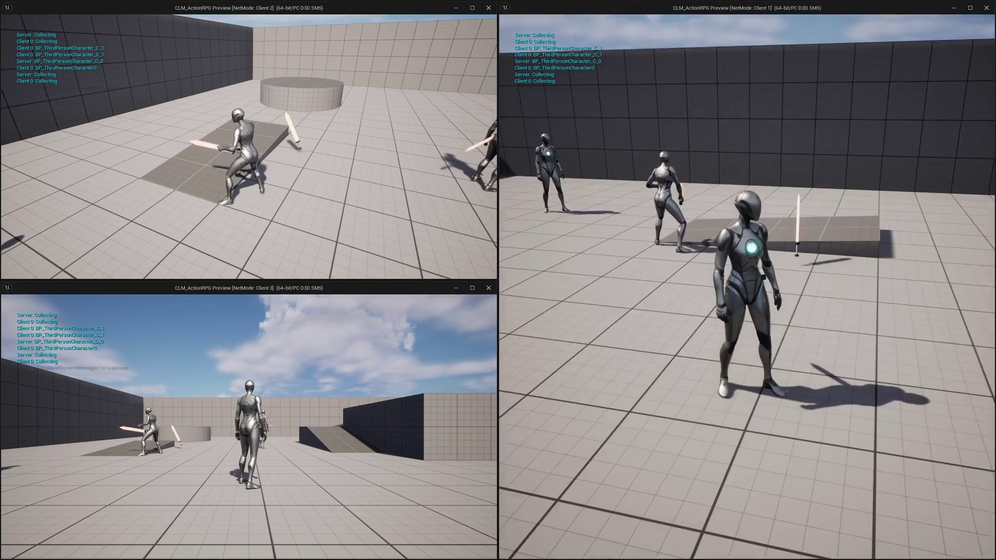
click(747, 280)
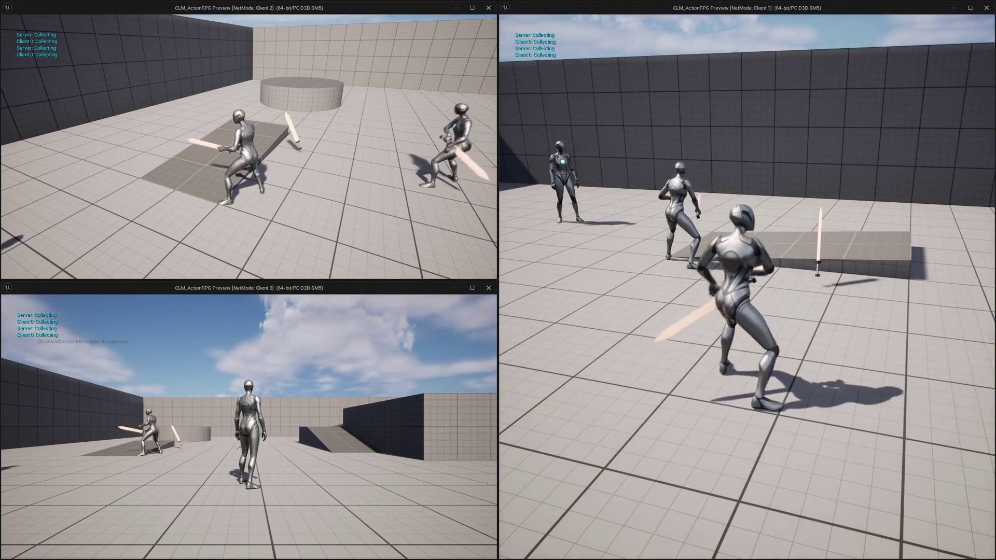
key(w)
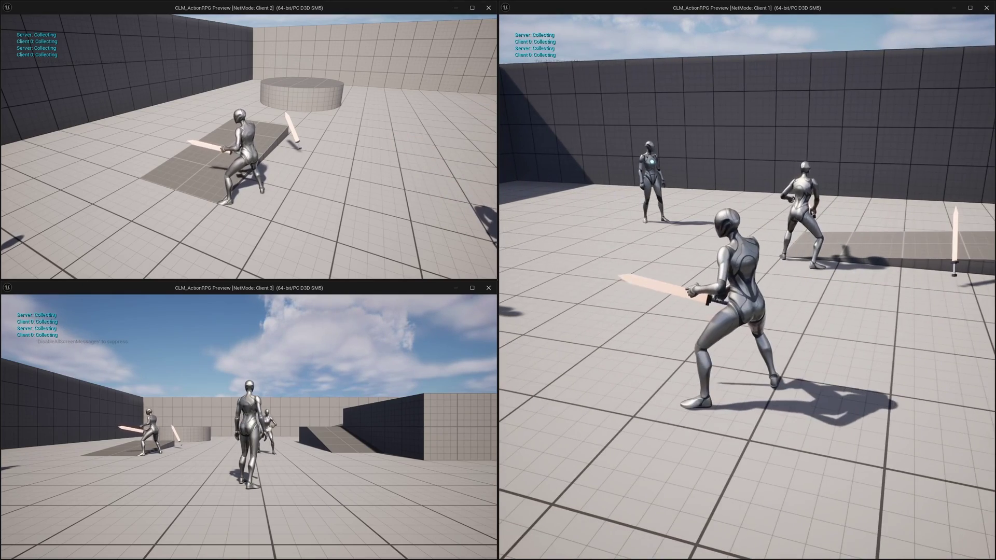
click(747, 280)
click(747, 280)
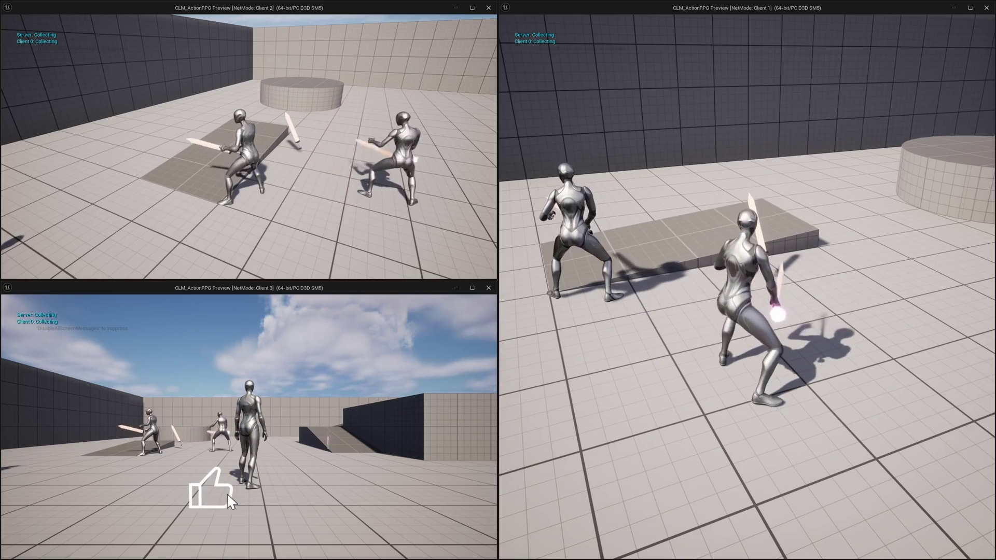
click(747, 280)
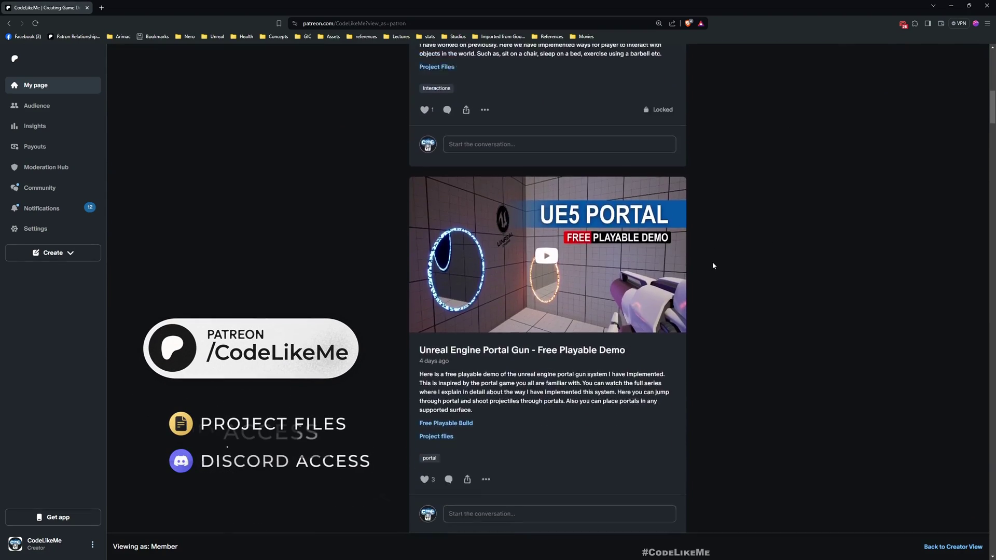
scroll(712, 265, down, 3)
scroll(711, 265, down, 3)
scroll(712, 265, down, 3)
scroll(711, 270, down, 3)
scroll(711, 270, down, 3)
scroll(708, 274, down, 3)
scroll(706, 276, down, 3)
scroll(706, 283, down, 3)
scroll(705, 284, down, 3)
scroll(705, 281, down, 3)
scroll(706, 281, down, 3)
scroll(706, 292, down, 3)
scroll(705, 292, down, 3)
scroll(704, 290, down, 3)
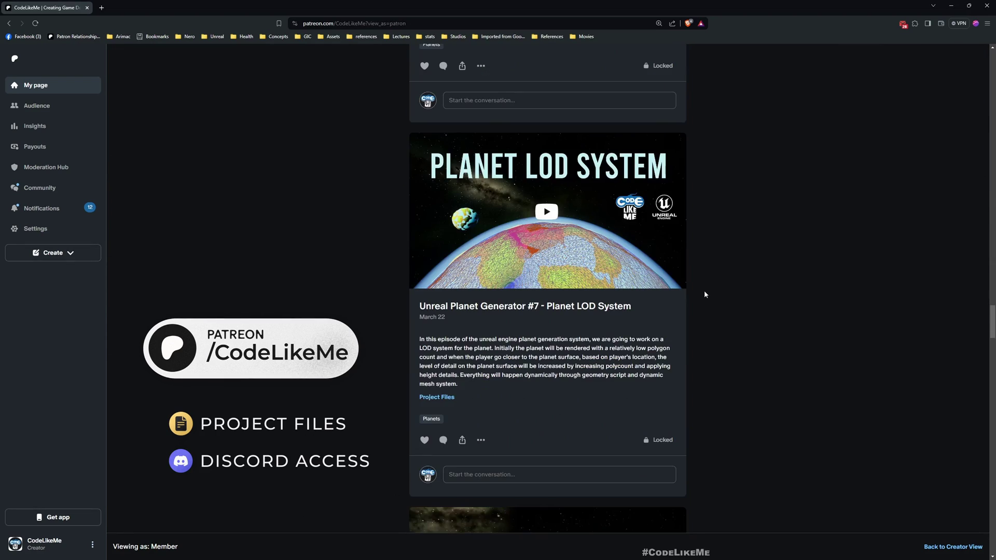
scroll(704, 290, down, 3)
scroll(704, 290, down, 2)
scroll(703, 298, down, 3)
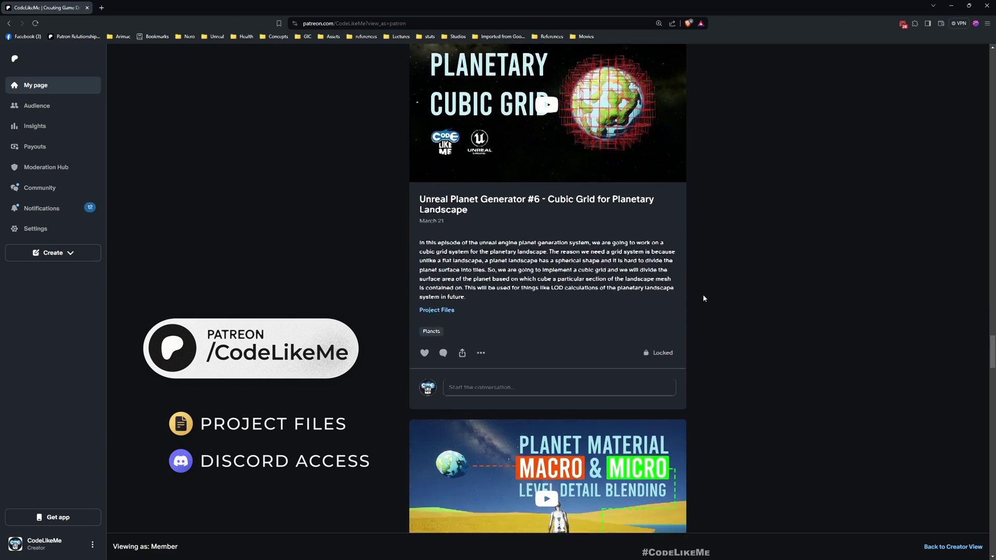
scroll(702, 297, down, 3)
scroll(702, 297, down, 2)
scroll(703, 298, down, 2)
scroll(703, 297, down, 2)
scroll(702, 297, down, 2)
scroll(702, 297, down, 2)
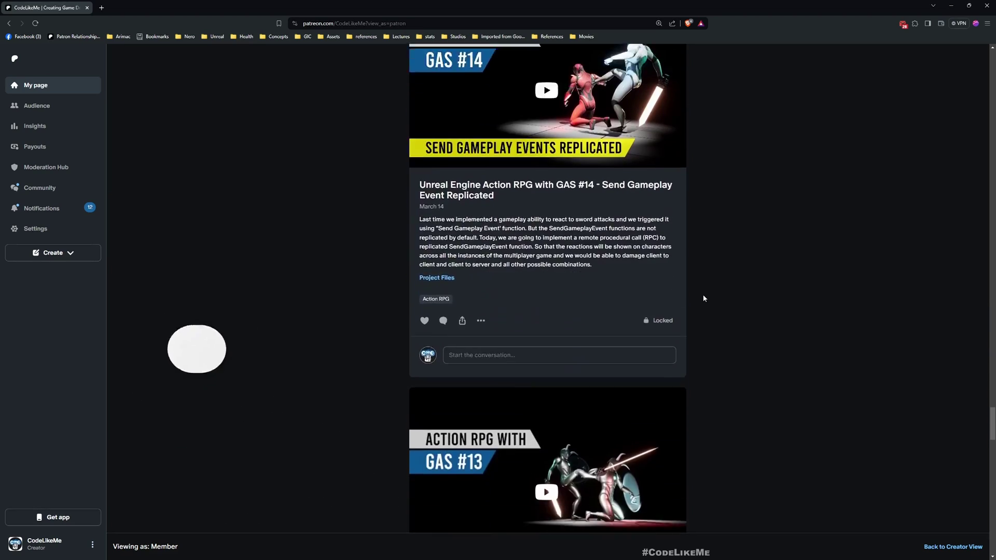